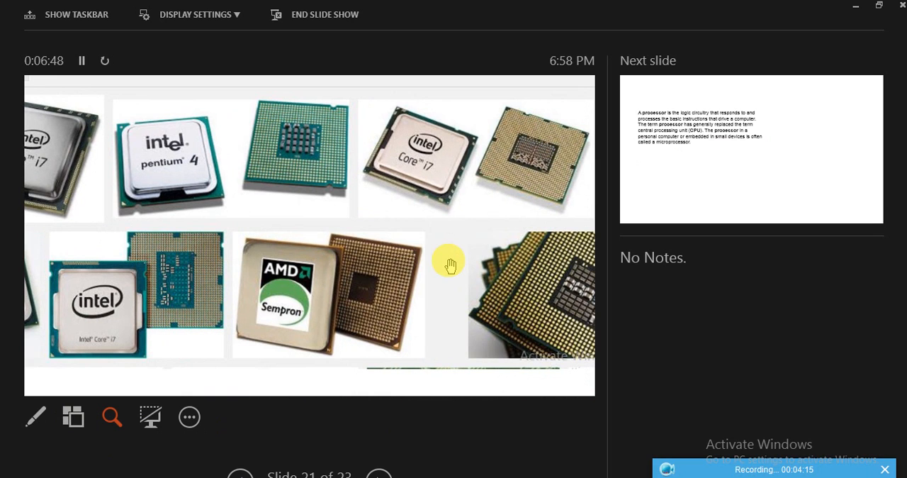
Examine the Intel and AMD processor pictures across the magnified slide.
left_click_drag(502, 328, 440, 322)
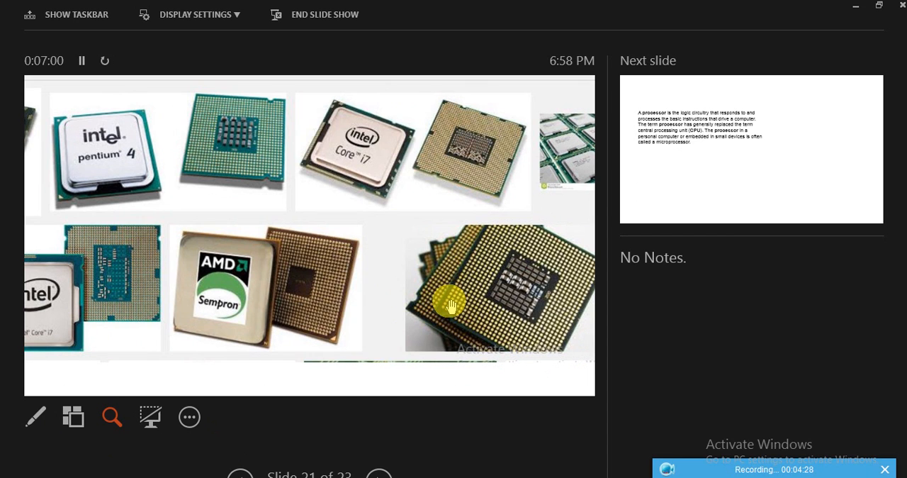
left_click_drag(489, 266, 395, 247)
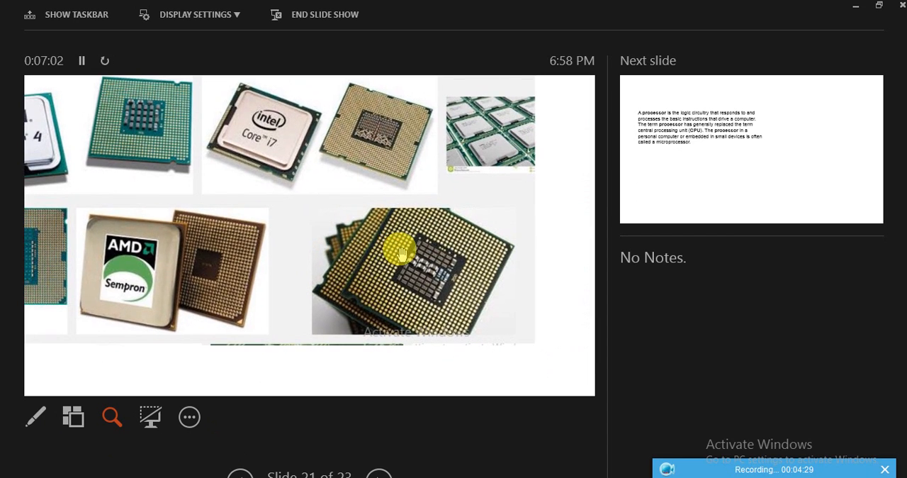
left_click_drag(299, 229, 444, 268)
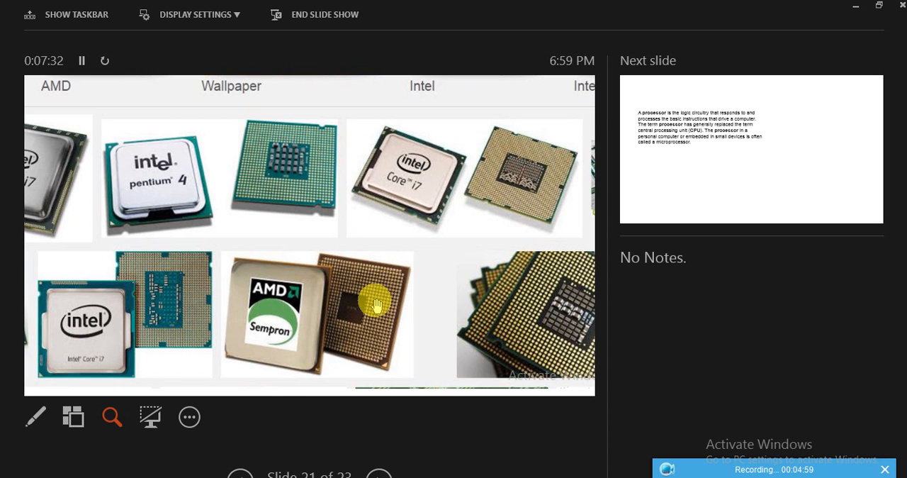
left_click_drag(492, 314, 357, 304)
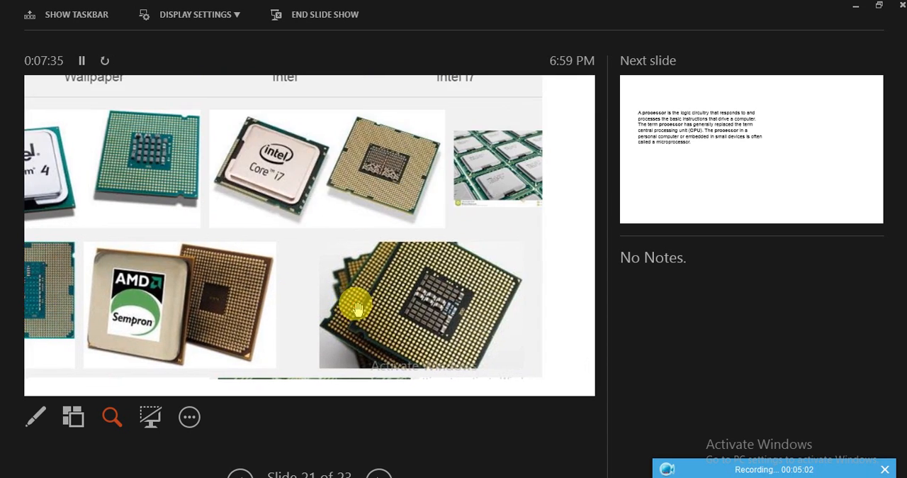
Advance the slide show to slide 23 and magnify the Illustrations area of the Insert ribbon picture.
left_click(374, 473)
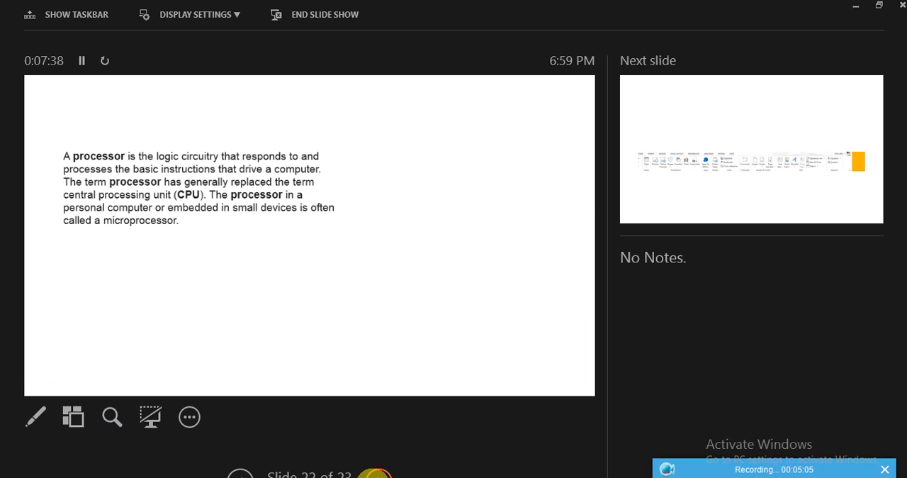
left_click(376, 474)
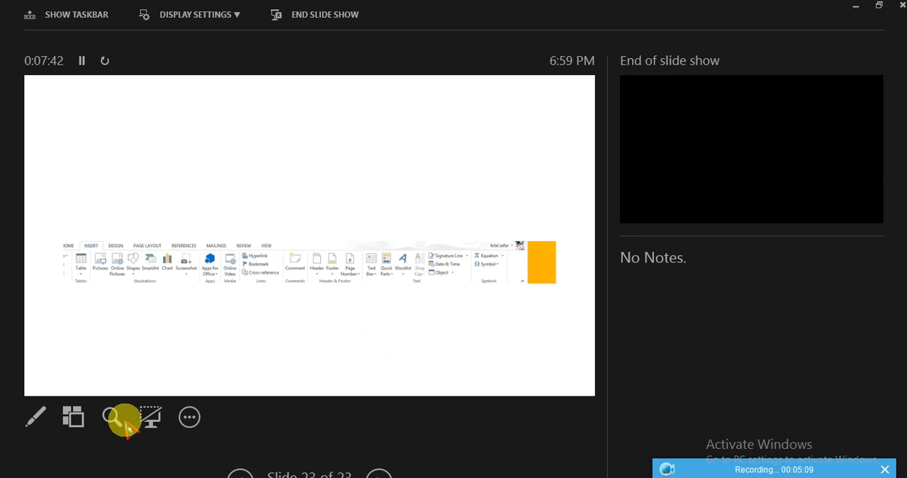
left_click(112, 417)
left_click(203, 253)
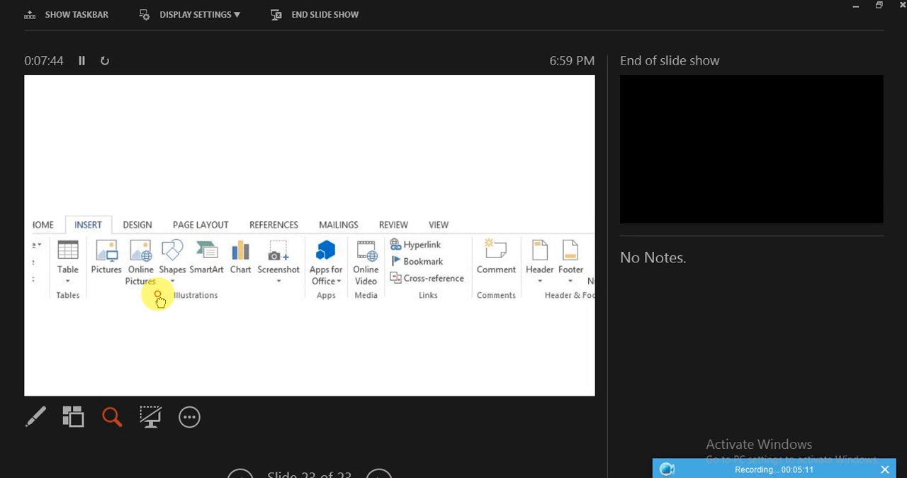
left_click_drag(158, 295, 199, 307)
left_click(112, 418)
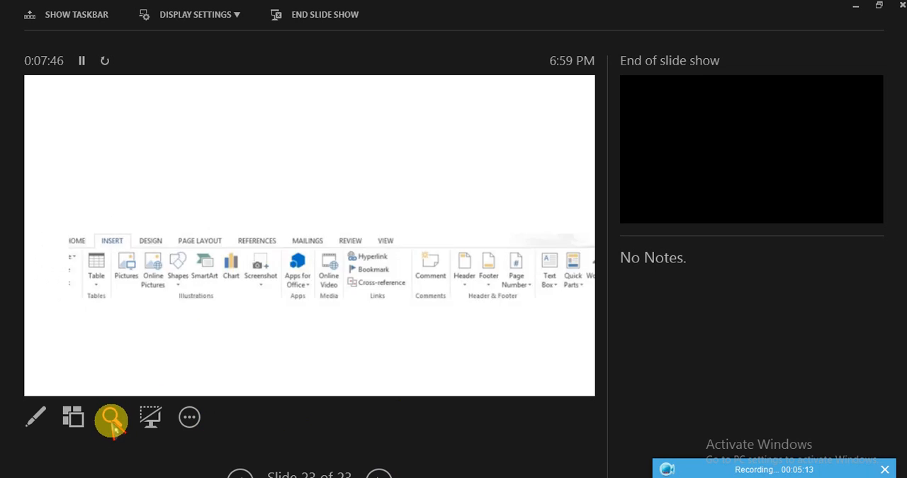
left_click(112, 417)
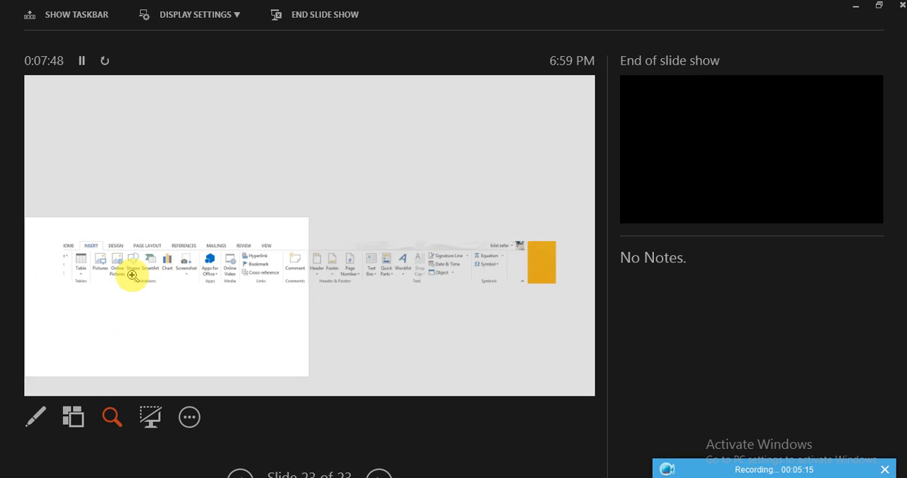
left_click(128, 272)
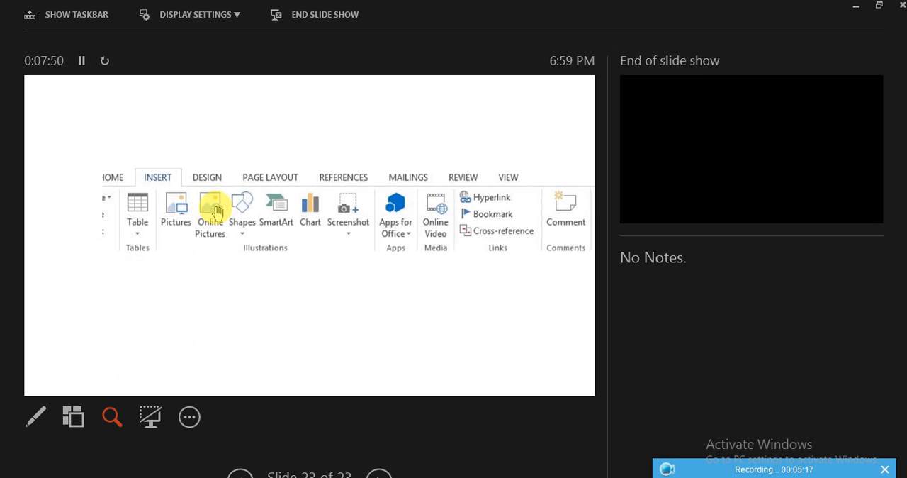
Examine the command groups in the magnified Insert ribbon picture, from Tables and Illustrations through Links and Text to Symbols.
left_click_drag(227, 241, 150, 237)
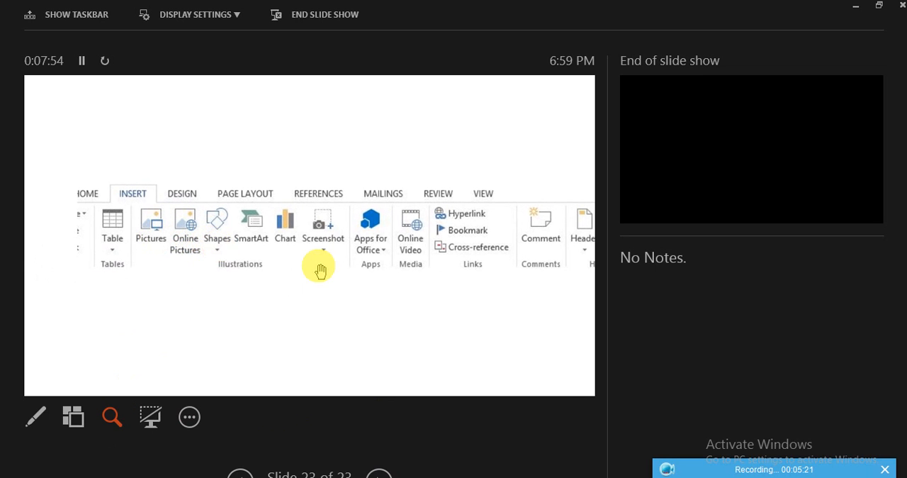
left_click_drag(319, 268, 246, 265)
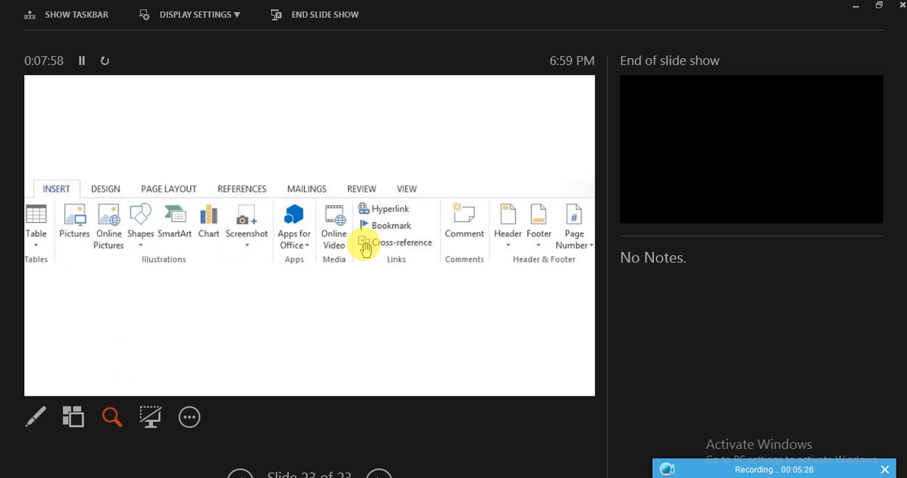
left_click_drag(365, 247, 279, 243)
left_click_drag(404, 260, 313, 228)
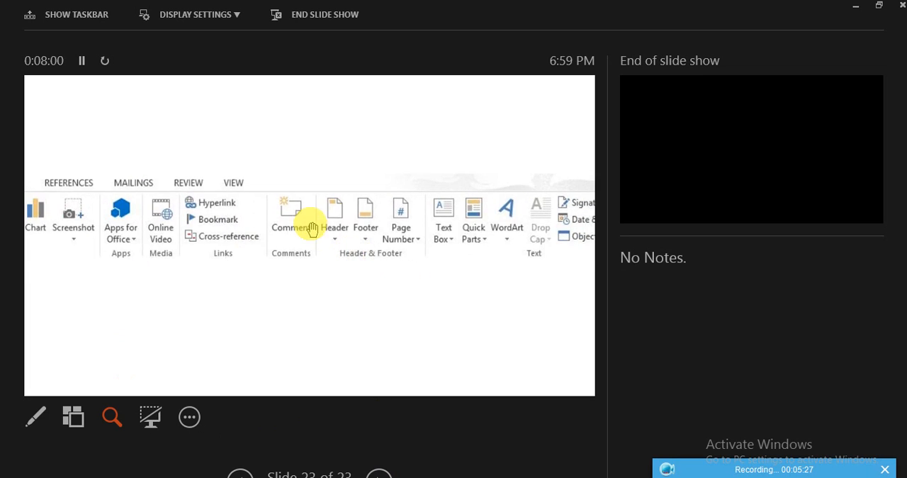
left_click_drag(409, 243, 376, 243)
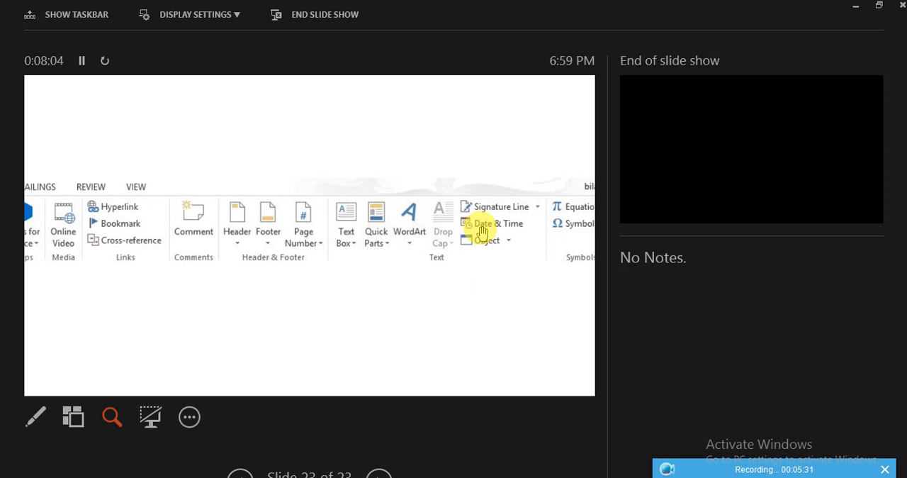
left_click_drag(516, 229, 425, 228)
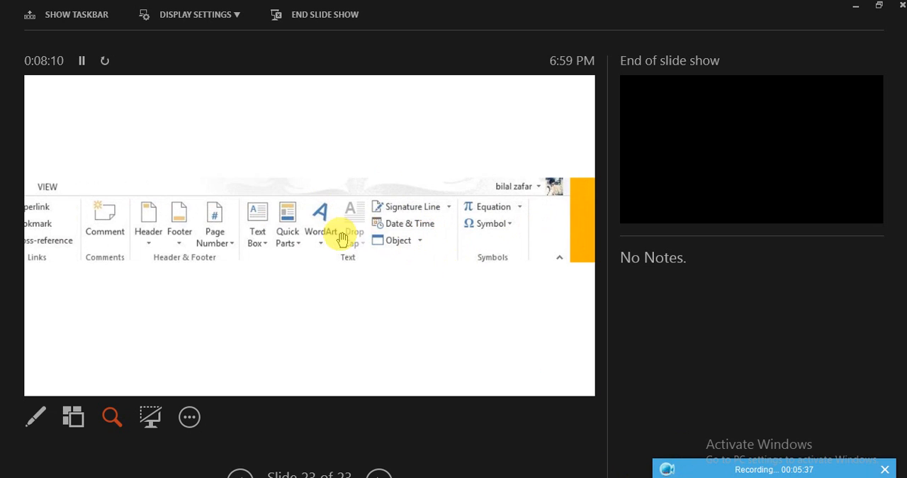
left_click_drag(321, 238, 478, 270)
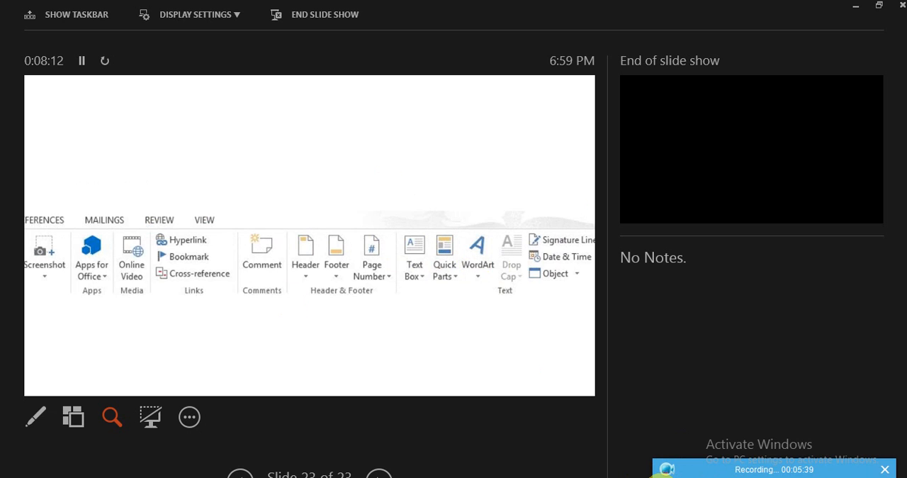
Switch to the blank Word document and display its Insert commands.
key("alt+Tab")
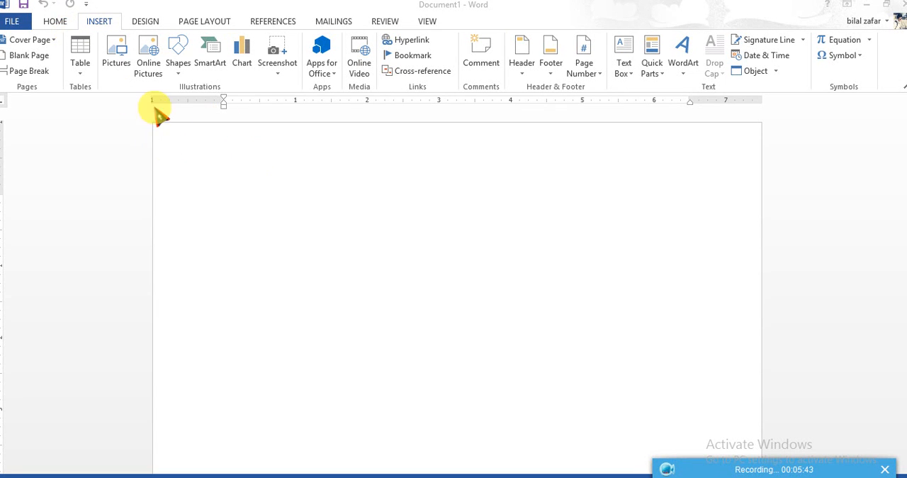
left_click(61, 21)
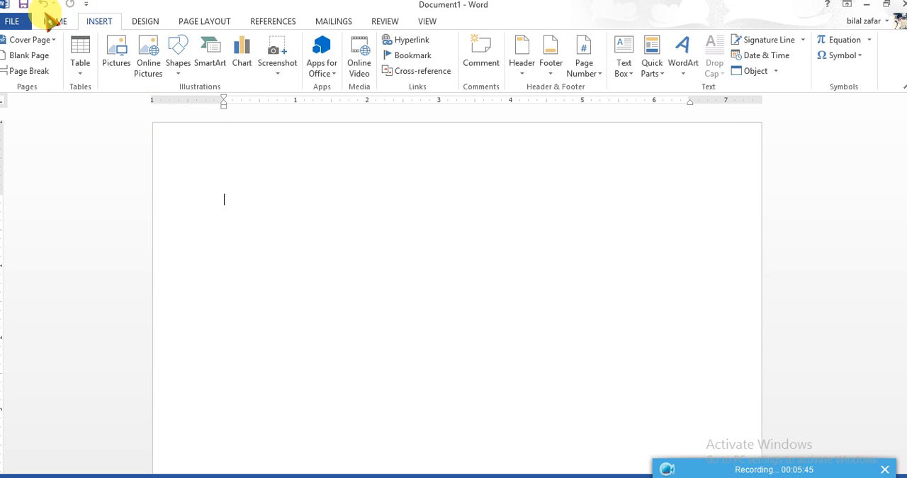
left_click(55, 23)
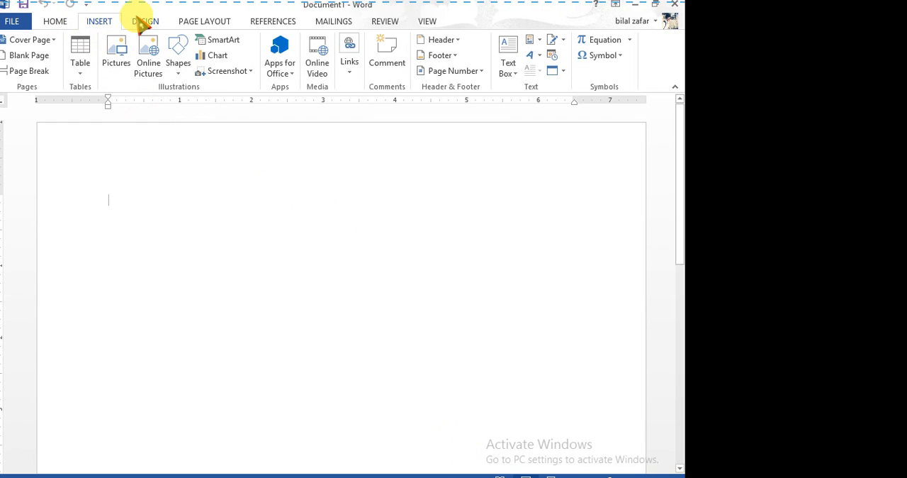
left_click(145, 22)
left_click(99, 22)
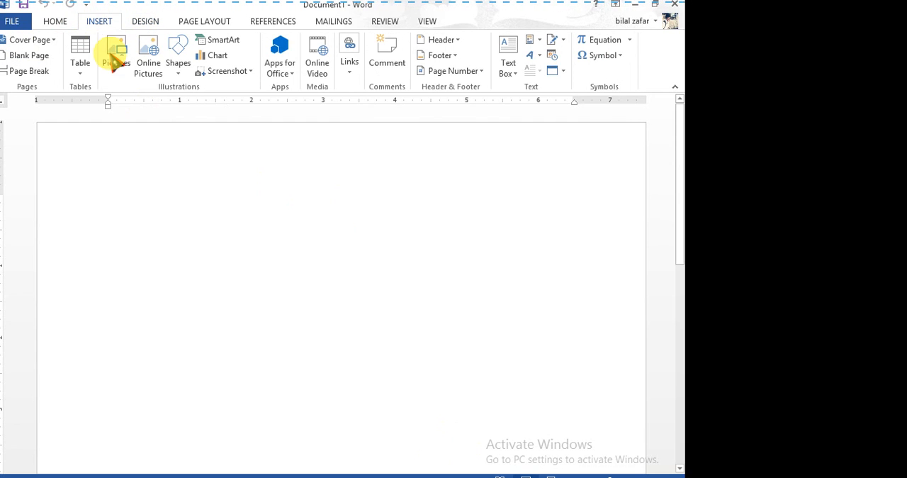
Look through the available chart categories, including Line, Bar, Stock, Surface, Combo and Column, and leave without inserting a chart.
left_click(206, 64)
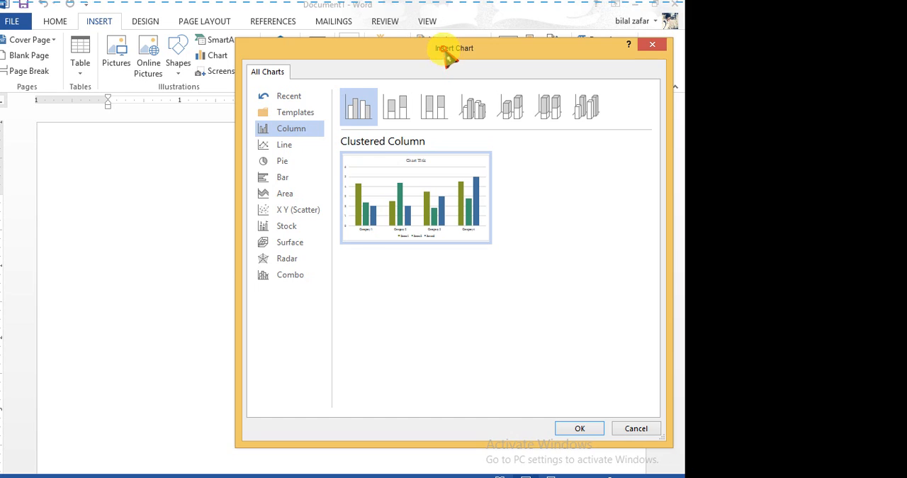
left_click_drag(447, 54, 318, 52)
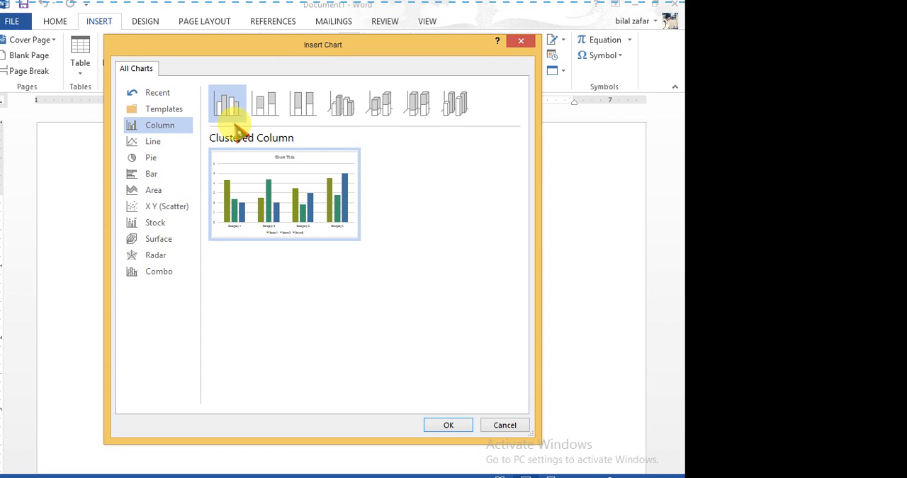
left_click(186, 143)
left_click(177, 175)
left_click(175, 222)
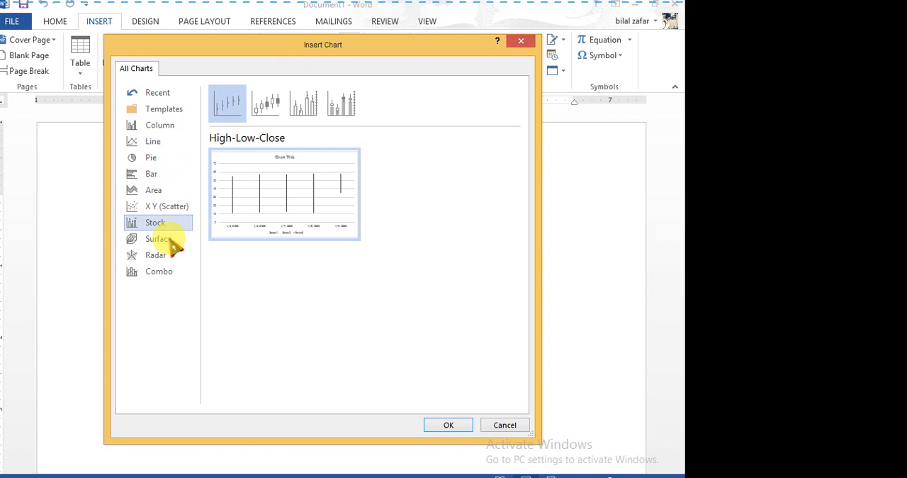
left_click(162, 271)
left_click(153, 238)
left_click(151, 174)
left_click(152, 142)
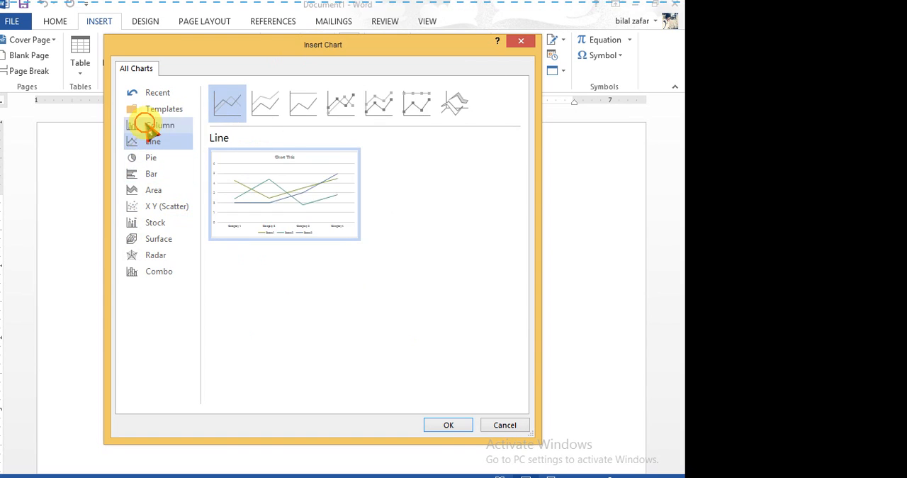
left_click(155, 125)
left_click(160, 108)
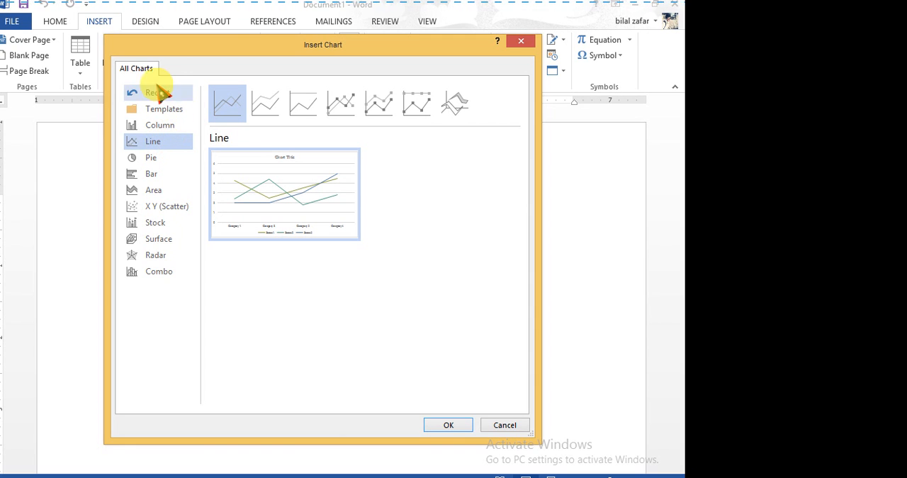
left_click(167, 127)
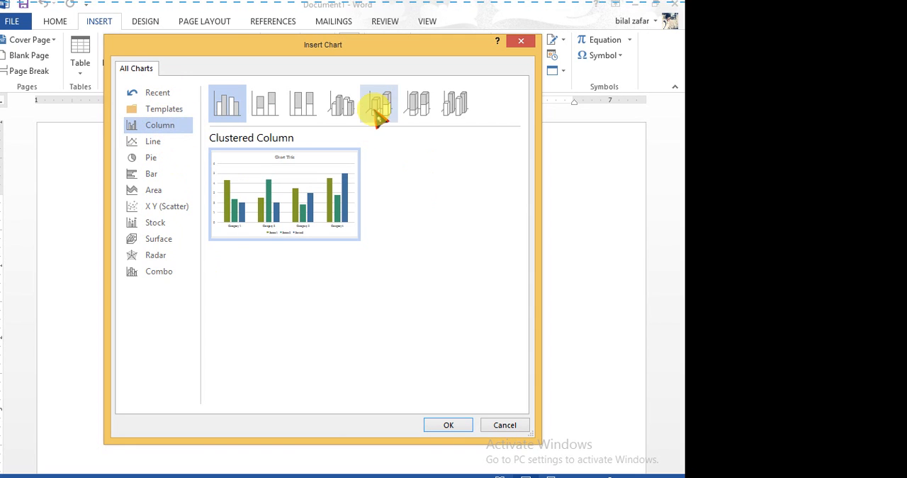
left_click(522, 43)
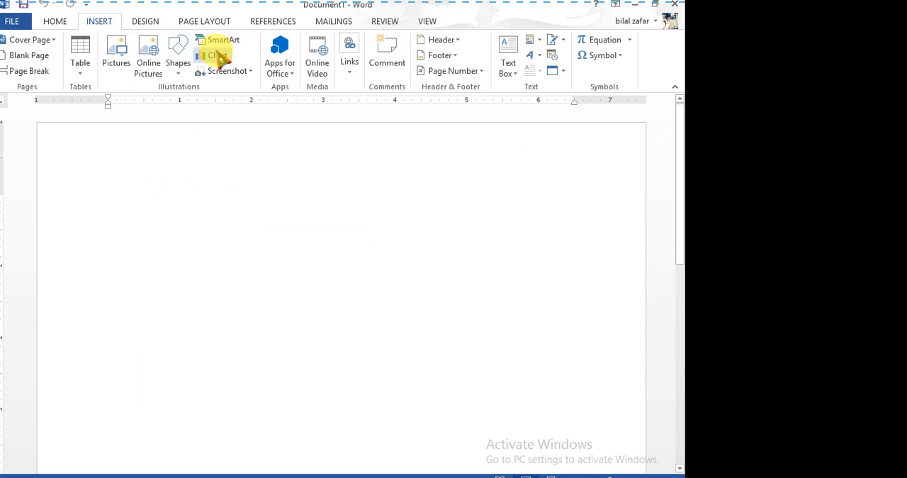
Reopen the chart choices and preview the clustered, stacked, 100% stacked and 3-D clustered column types, ending on Clustered Column.
left_click(216, 53)
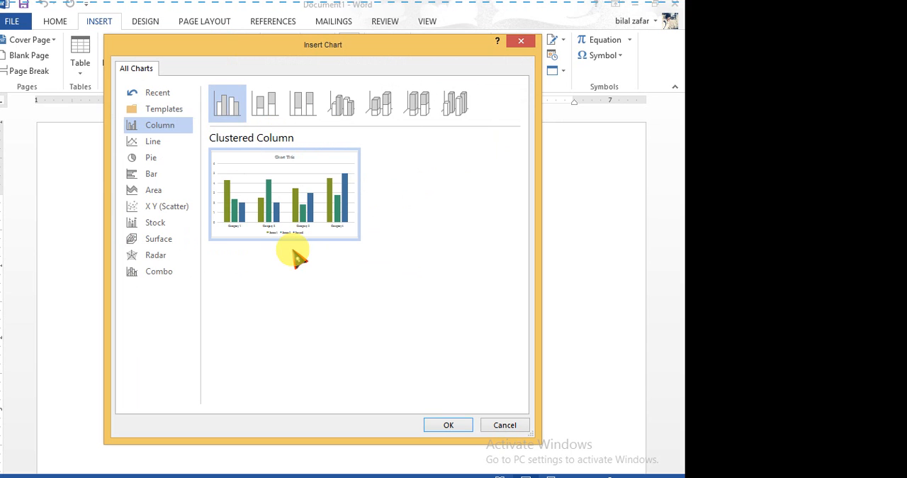
left_click(269, 114)
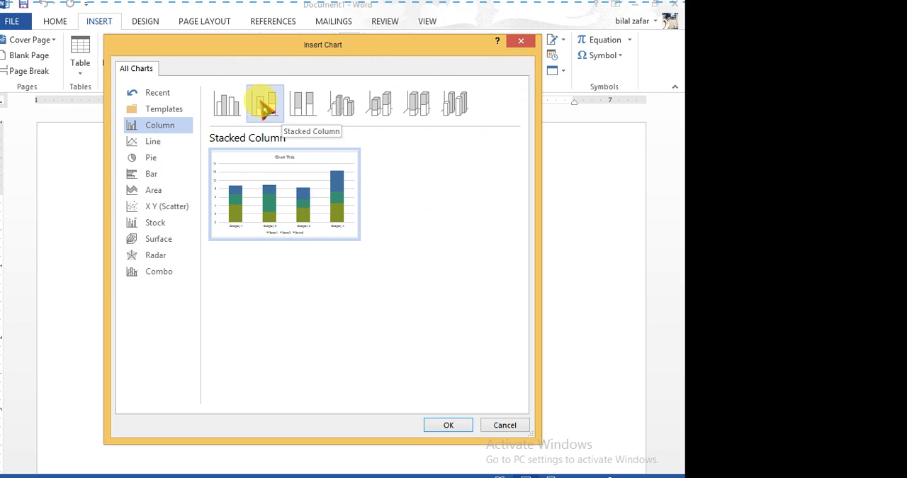
left_click(228, 102)
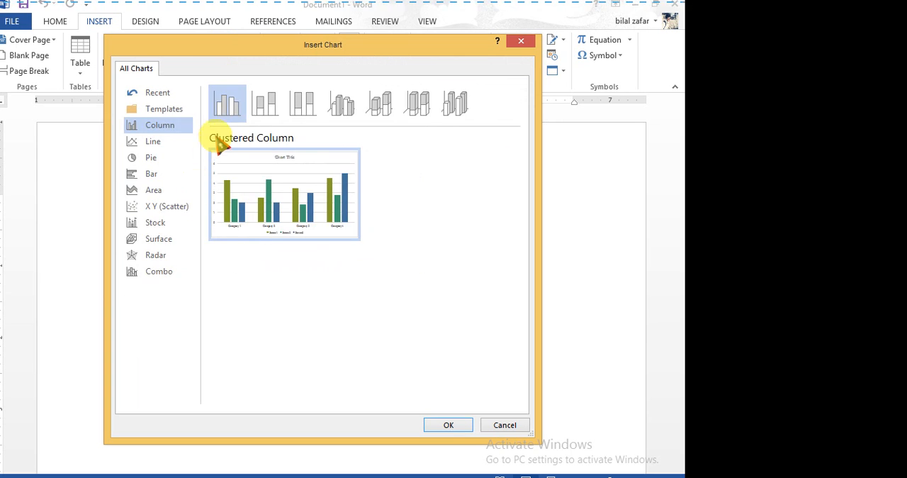
mouse_move(280, 195)
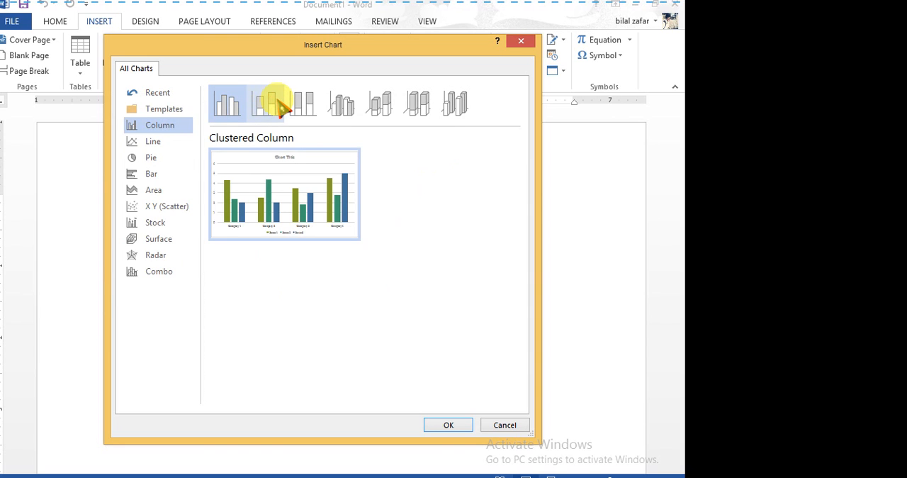
left_click(282, 106)
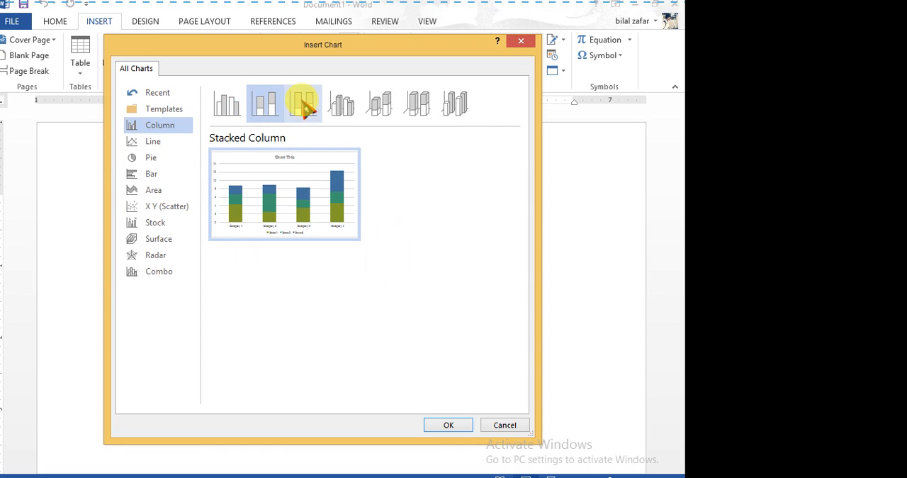
left_click(305, 105)
mouse_move(306, 201)
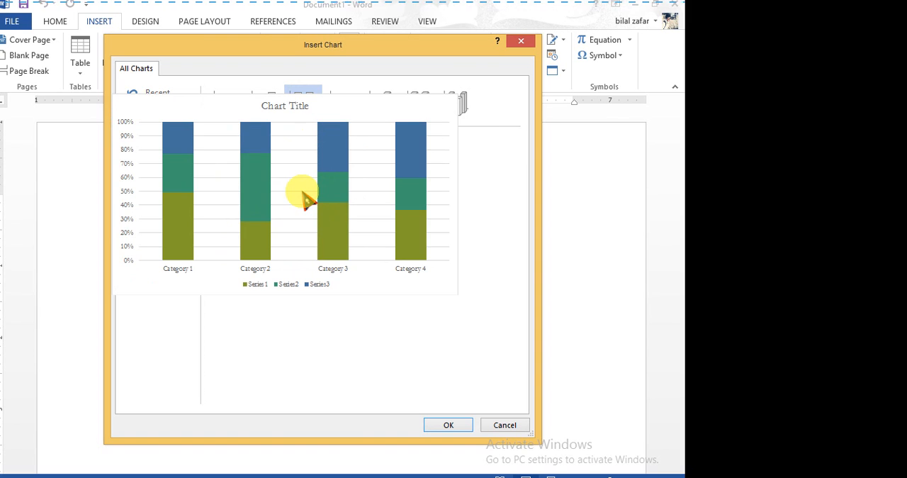
left_click(346, 106)
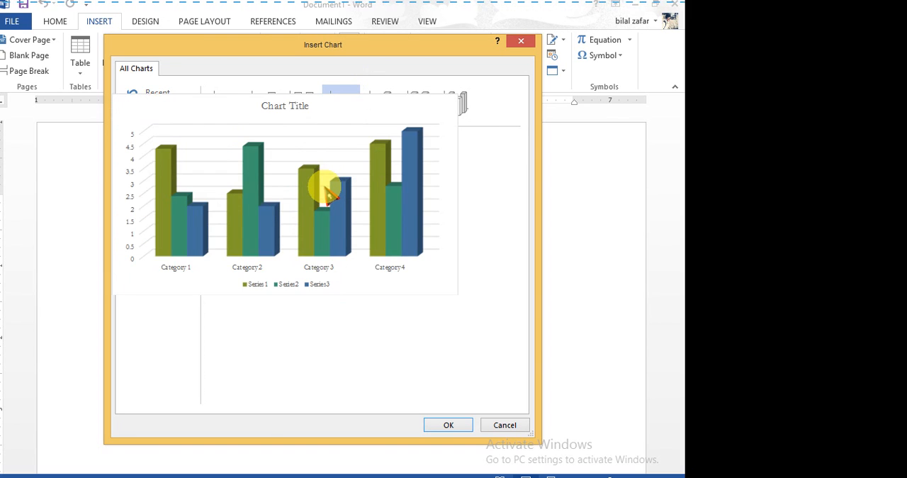
left_click(230, 106)
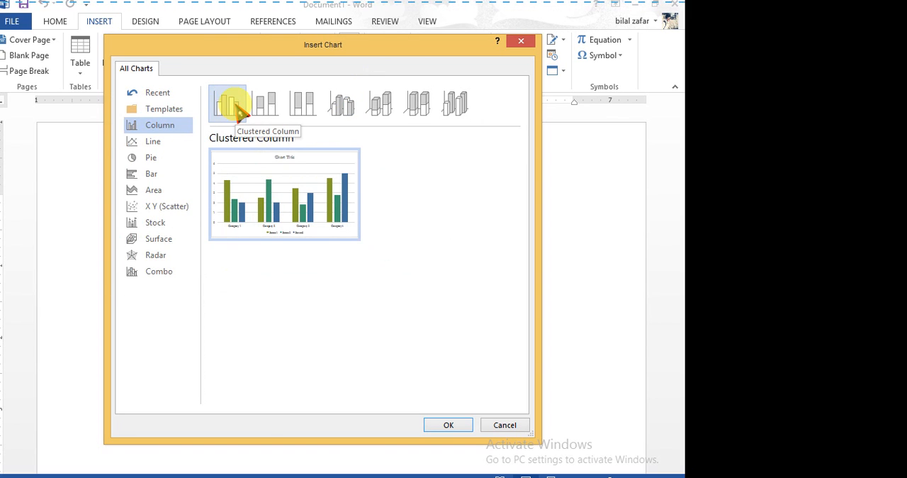
Insert the Clustered Column chart into the document and dismiss the Office activation notice.
mouse_move(297, 238)
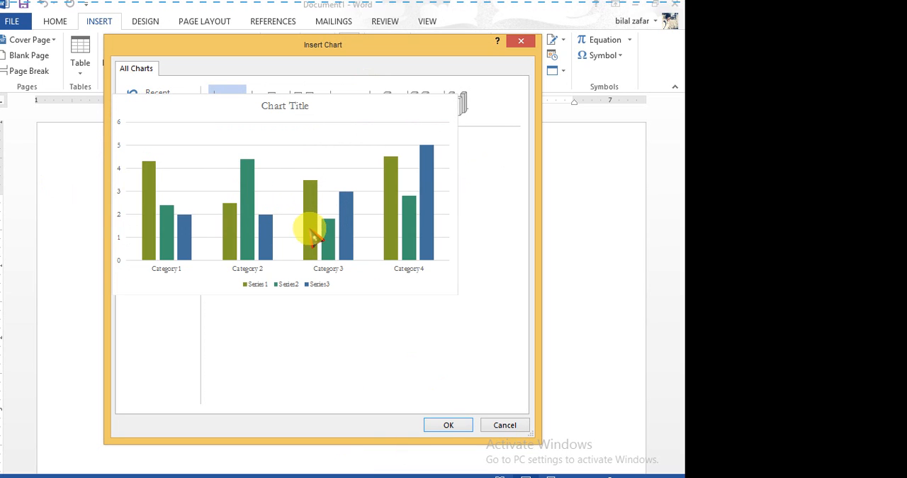
mouse_move(296, 176)
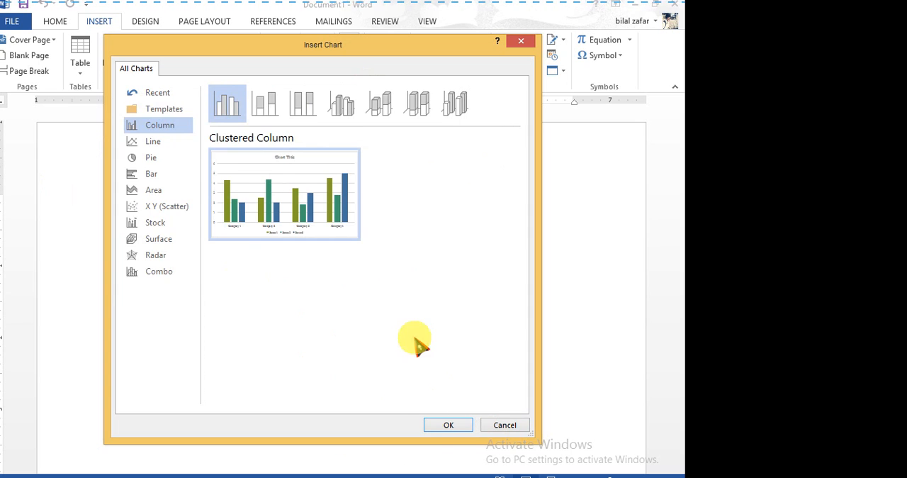
left_click(445, 426)
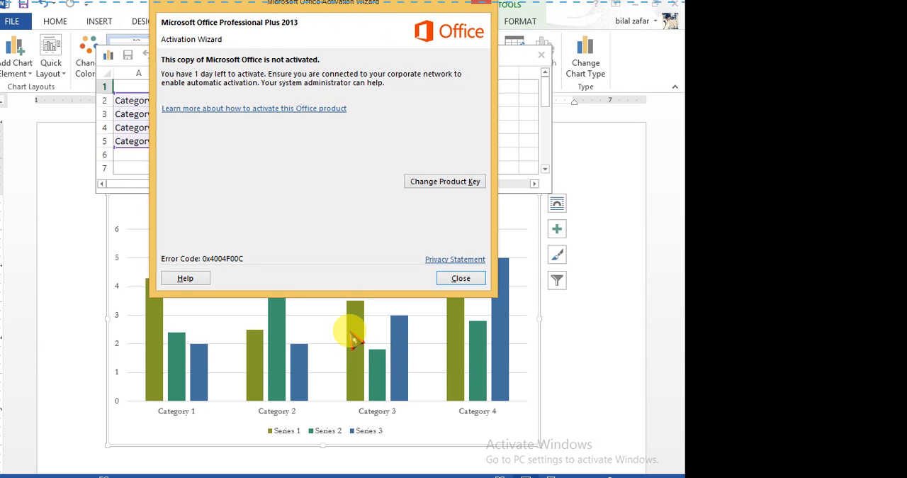
left_click(442, 278)
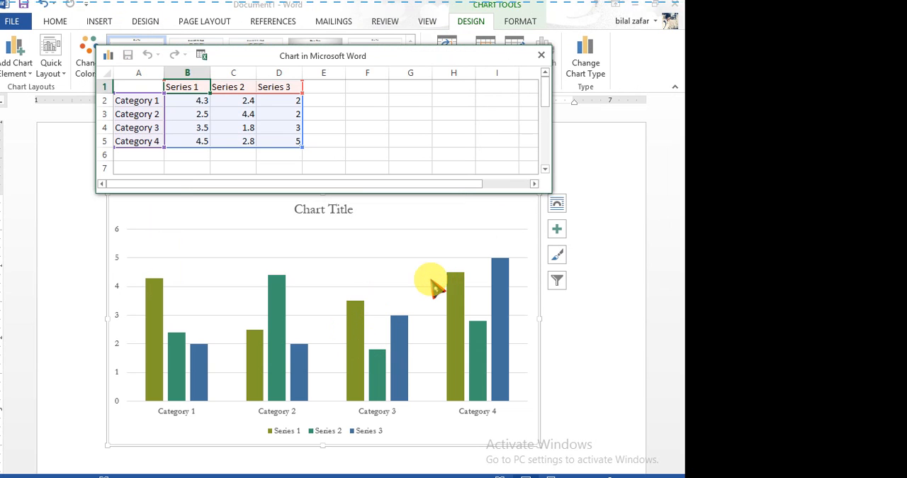
Rename the first category in the chart's data sheet as nokia.
left_click(149, 101)
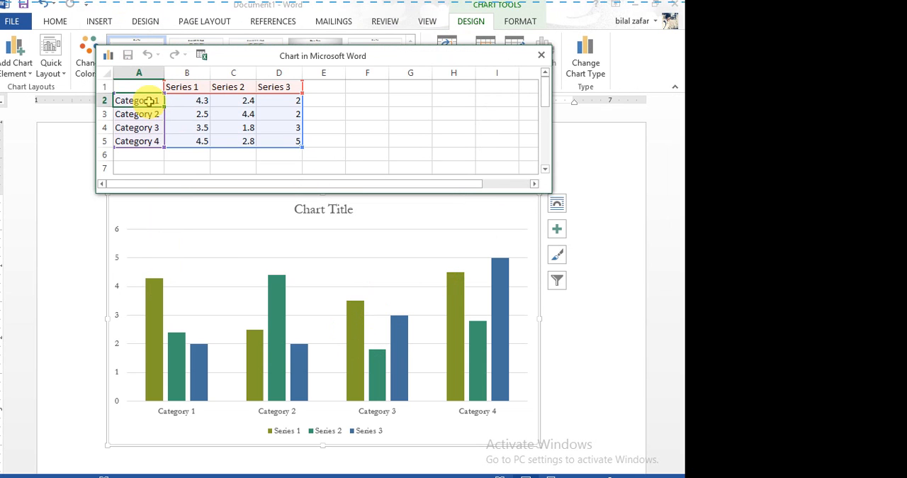
left_click(185, 88)
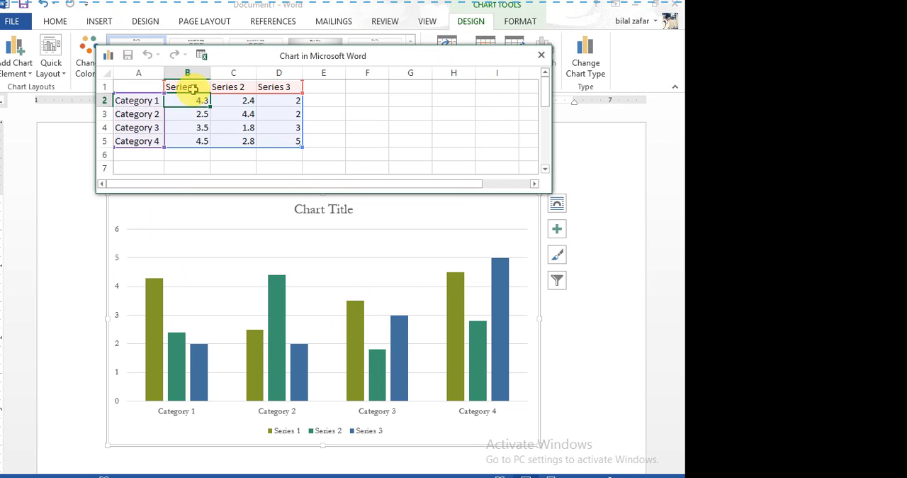
left_click(154, 102)
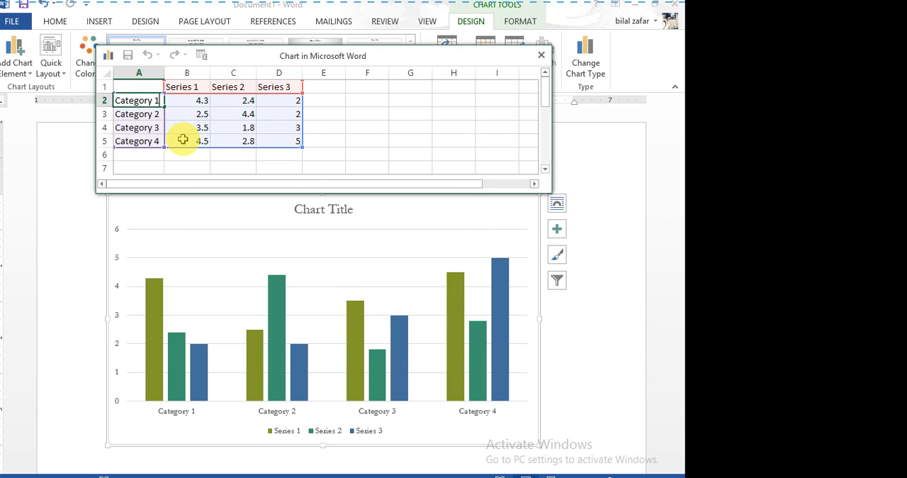
key("BackSpace")
key("BackSpace")
key("BackSpace")
key("BackSpace")
key("BackSpace")
key("BackSpace")
key("BackSpace")
key("BackSpace")
key("BackSpace")
key("BackSpace")
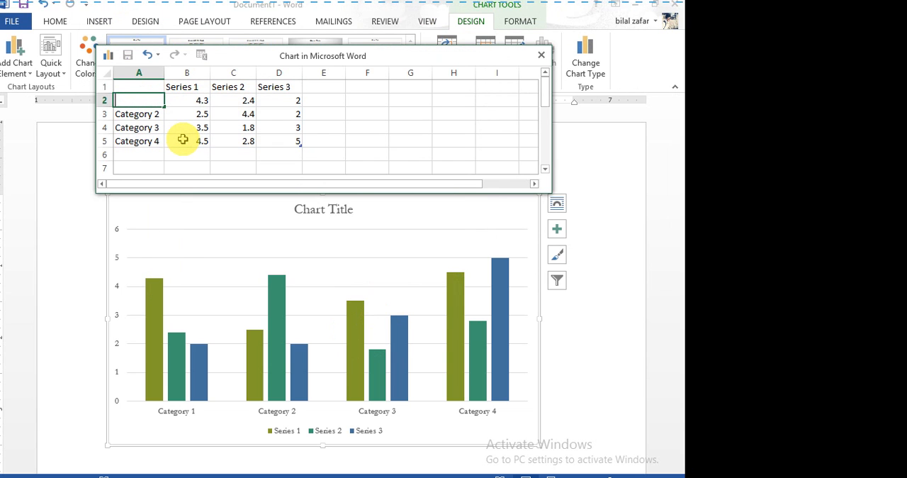
type("mart")
key("BackSpace")
key("BackSpace")
key("BackSpace")
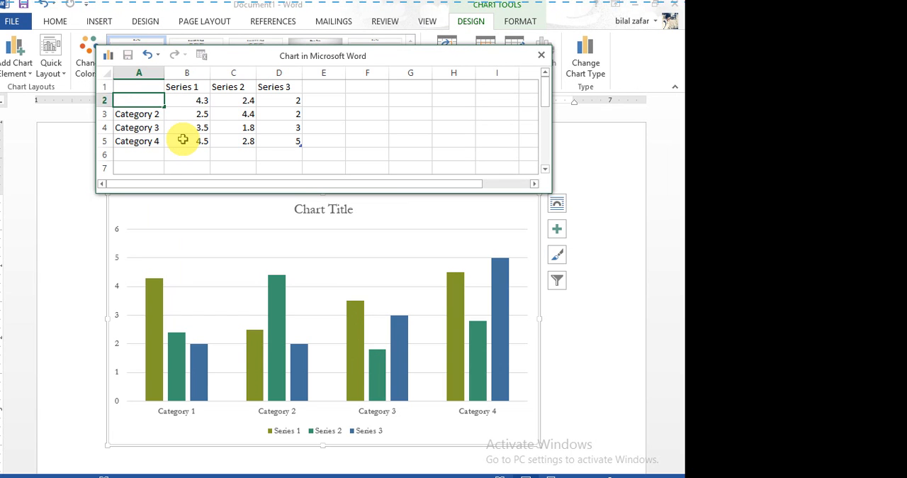
type("nokia")
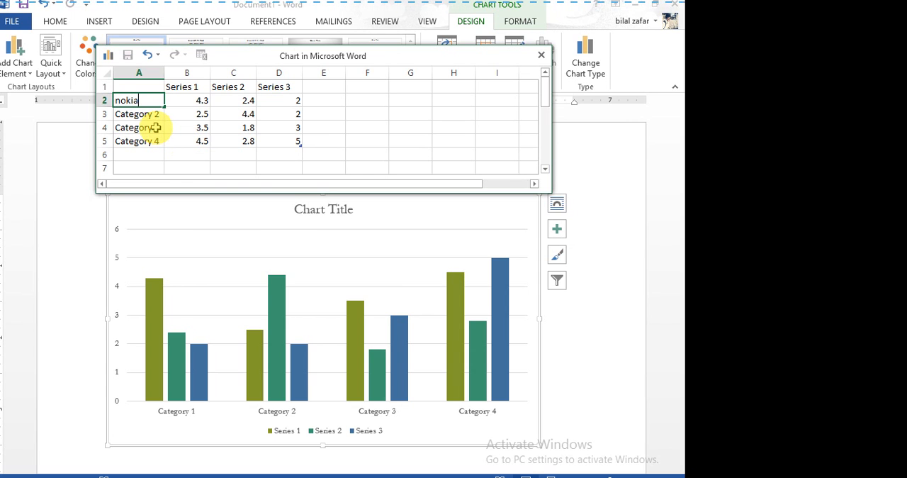
Rename the second category in the chart data as lg.
left_click(157, 114)
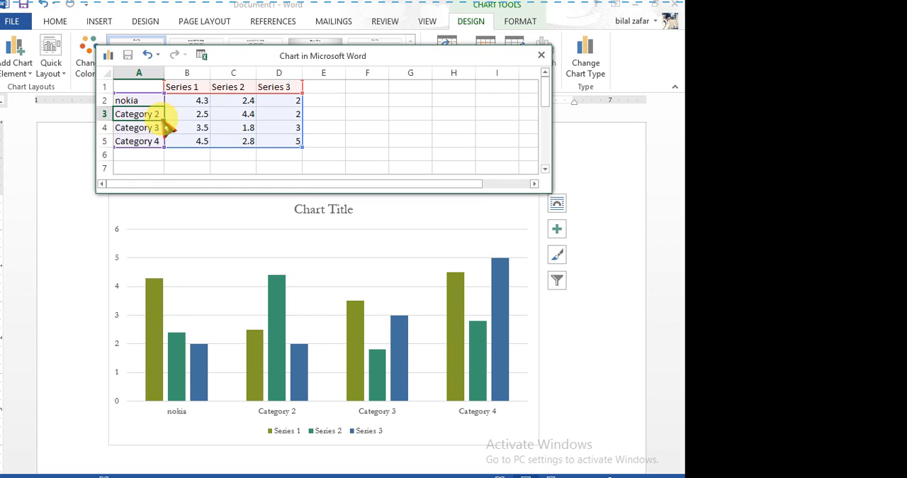
double_click(154, 113)
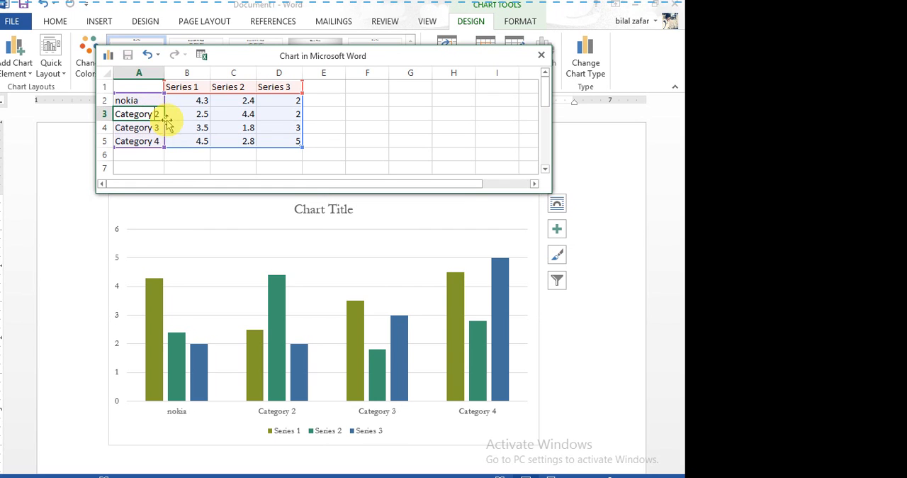
left_click_drag(159, 113, 111, 114)
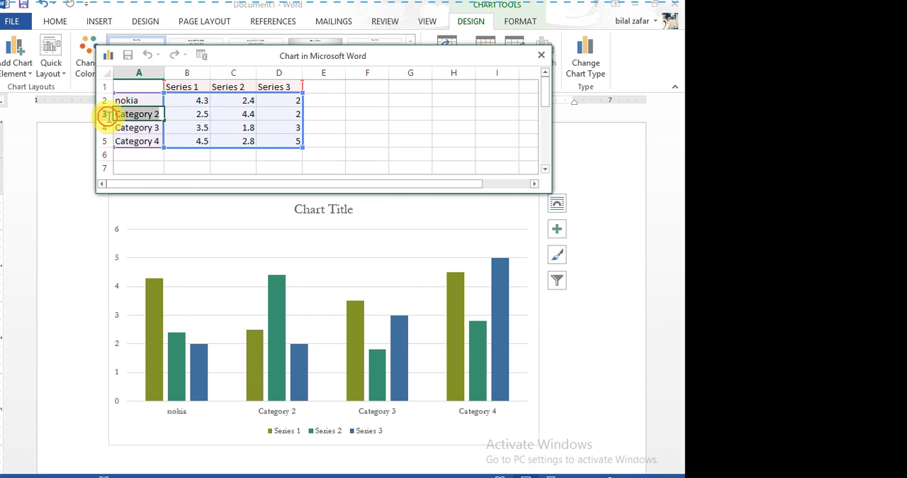
key("BackSpace")
type("lg")
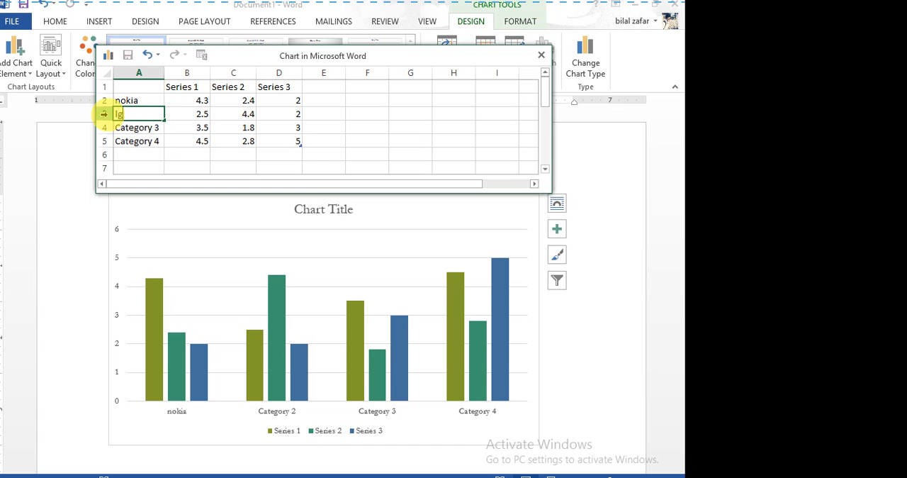
Replace the third category's name in the chart data with motroola.
left_click(157, 127)
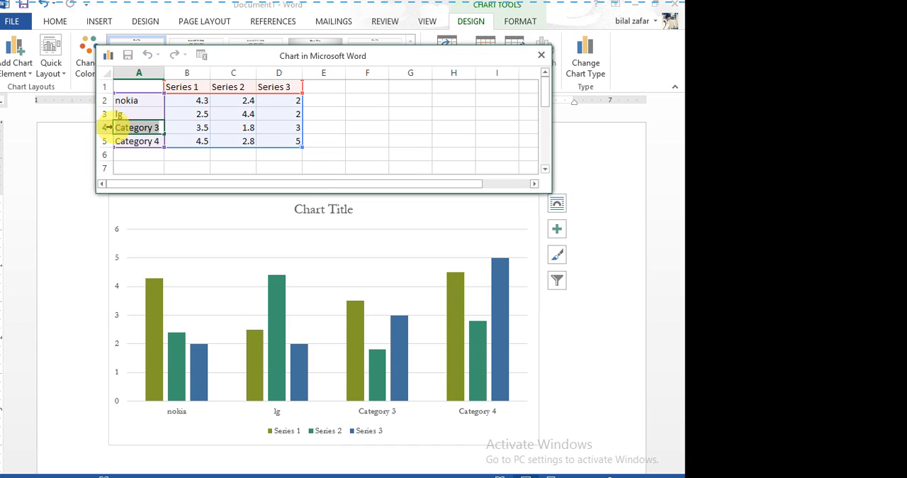
key("BackSpace")
type("mo")
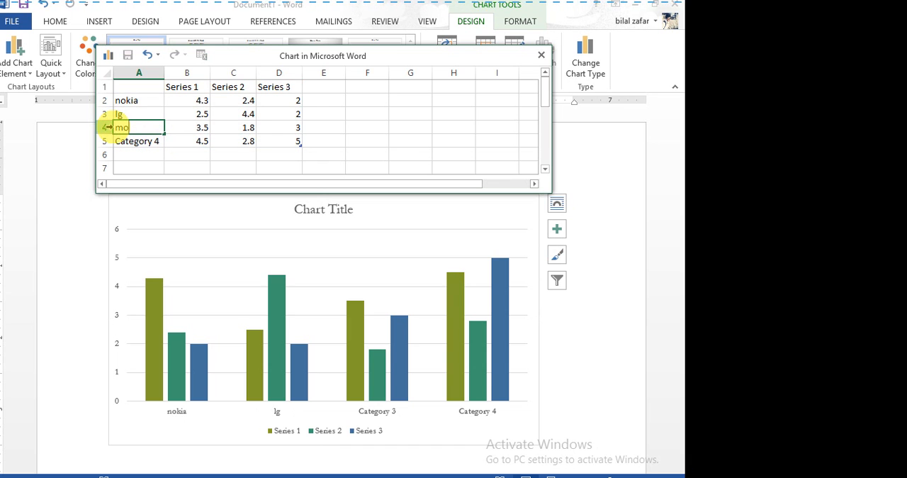
type("trool")
key("BackSpace")
type("ola")
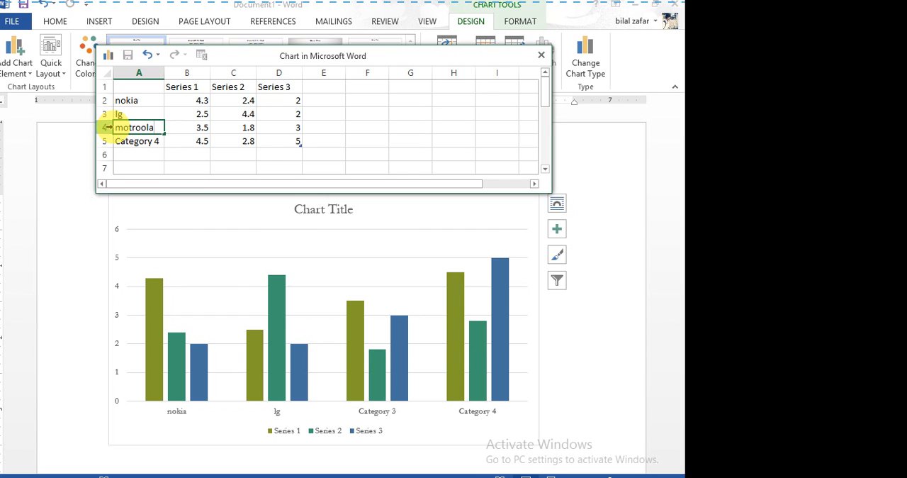
Rename the fourth category as q mobile and shift the data sheet slightly up, clear of the chart.
left_click(149, 144)
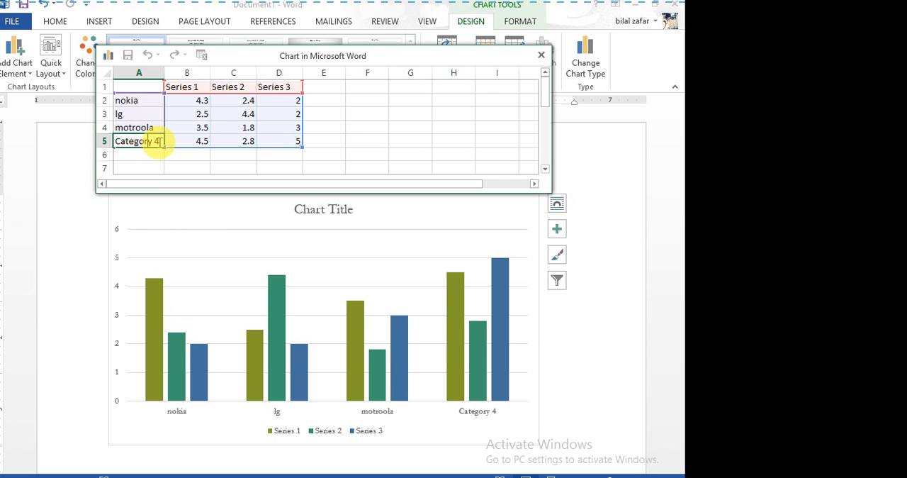
type("q")
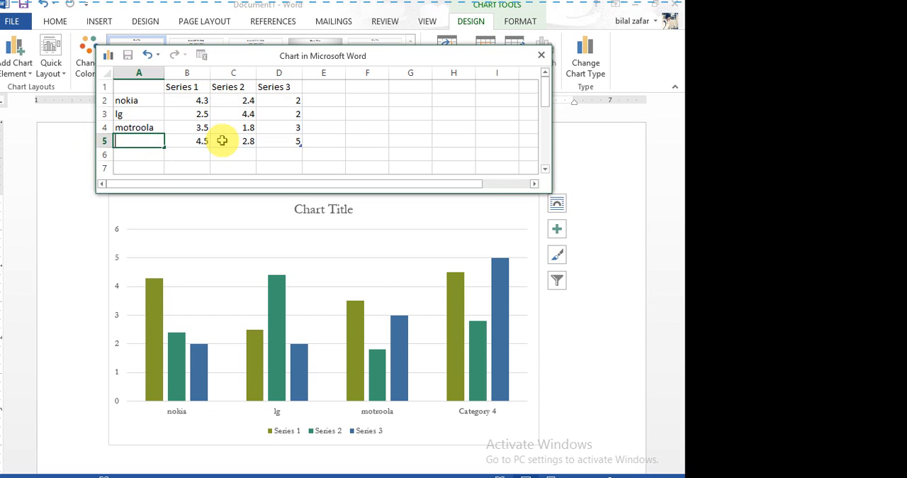
type(" mobile")
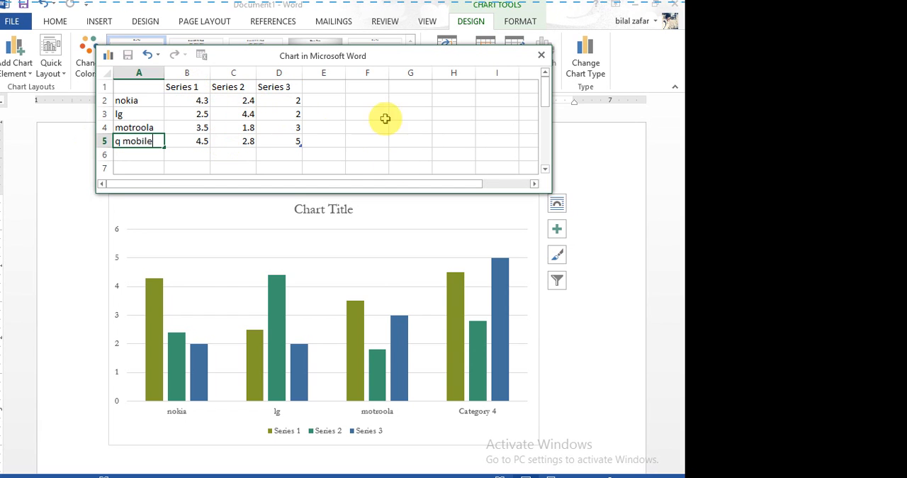
left_click_drag(478, 59, 472, 52)
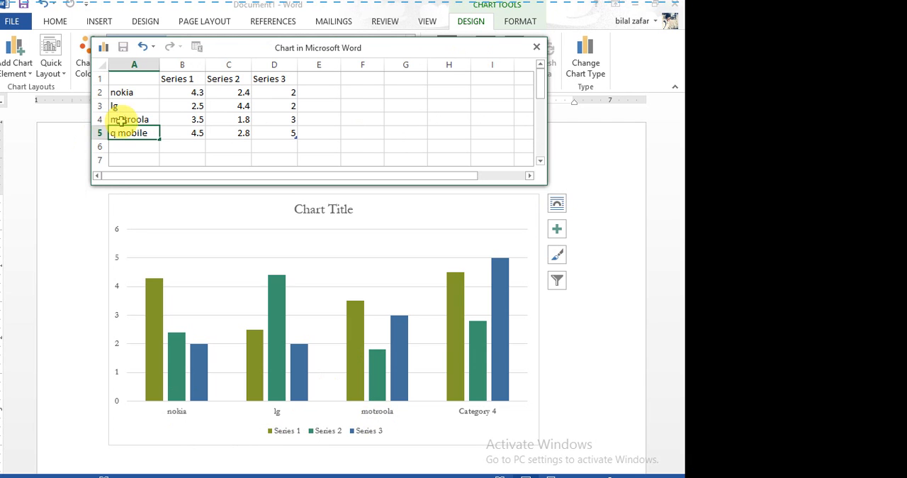
Correct the third category's name to motrola and select q mobile's Series 2 column in the chart.
left_click(142, 117)
left_click(142, 118)
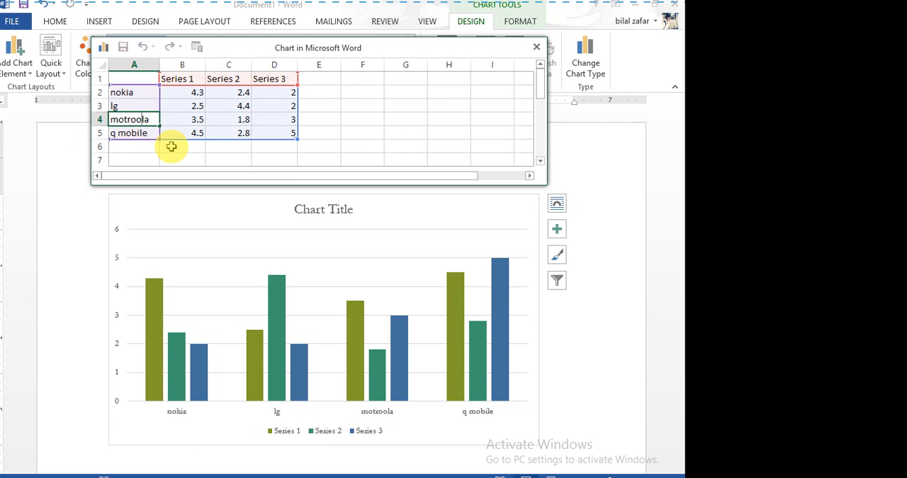
key("BackSpace")
left_click(215, 239)
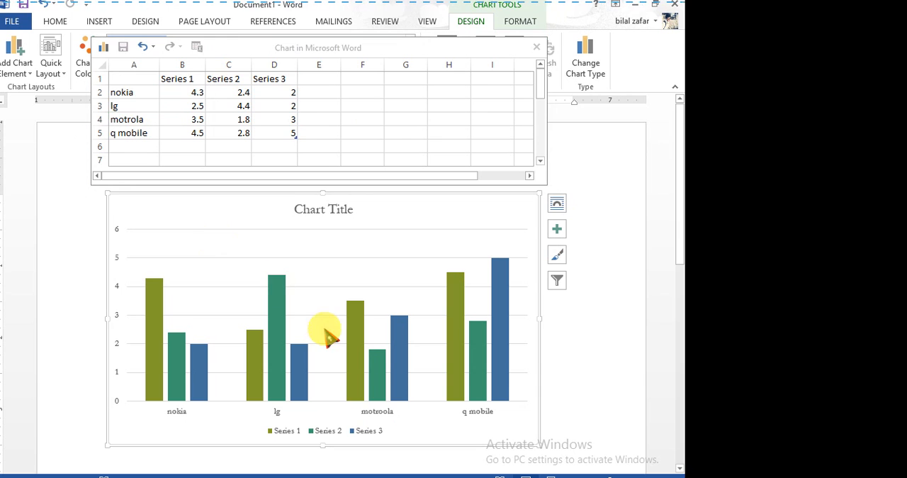
left_click(384, 364)
left_click(480, 366)
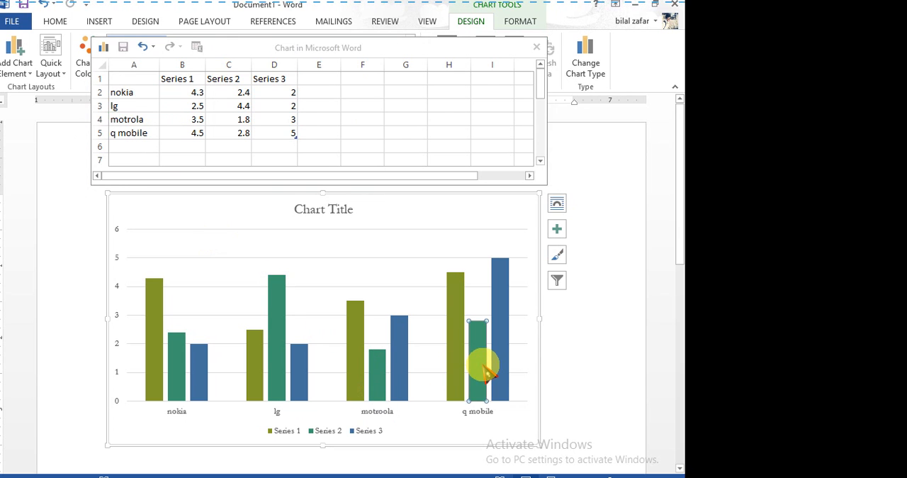
Rename the first data series in the data sheet's header row as internet.
left_click(194, 78)
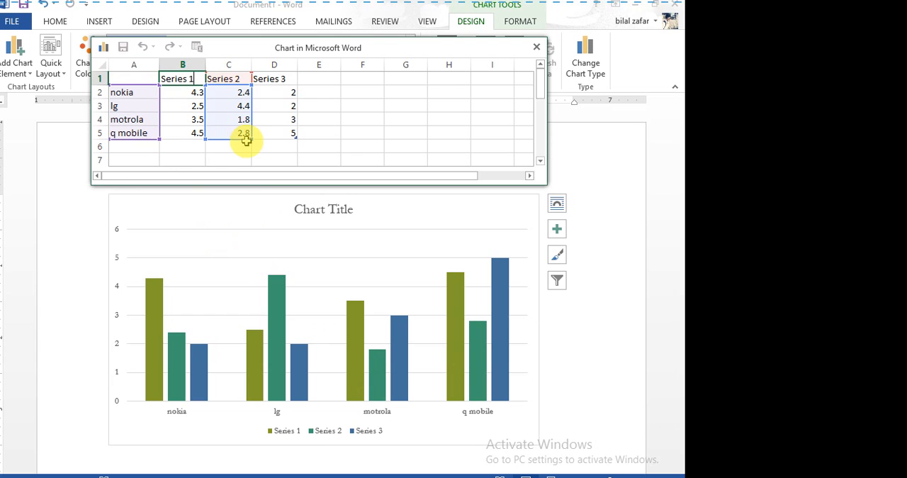
key("BackSpace")
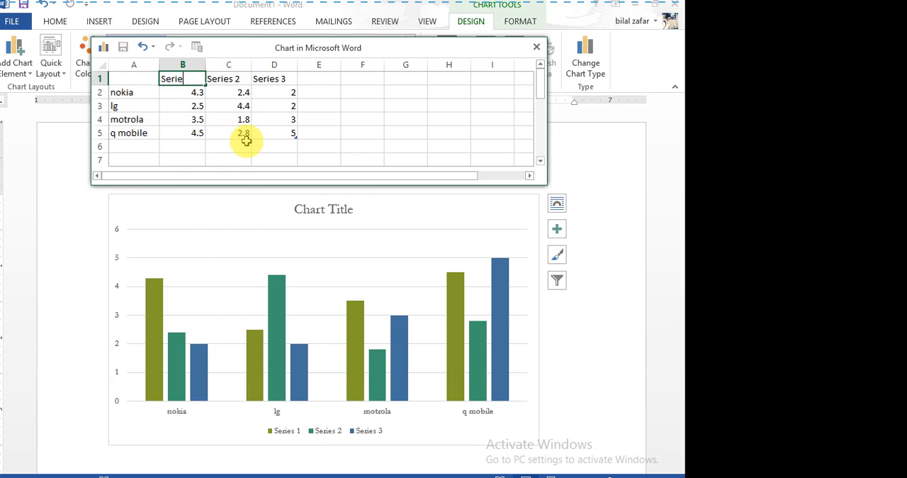
key("BackSpace")
key("BackSpace")
key("BackSpace")
key("BackSpace")
key("BackSpace")
type("hi")
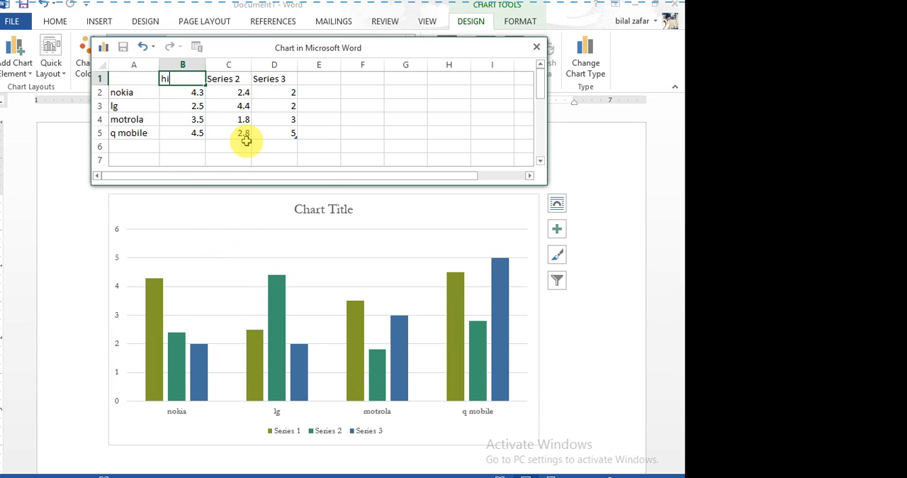
type("gh")
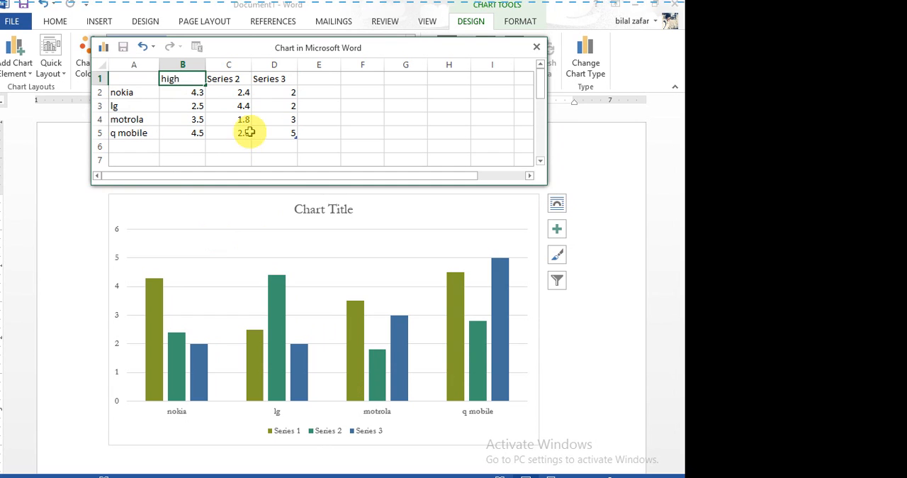
key("BackSpace")
key("BackSpace")
key("BackSpace")
key("BackSpace")
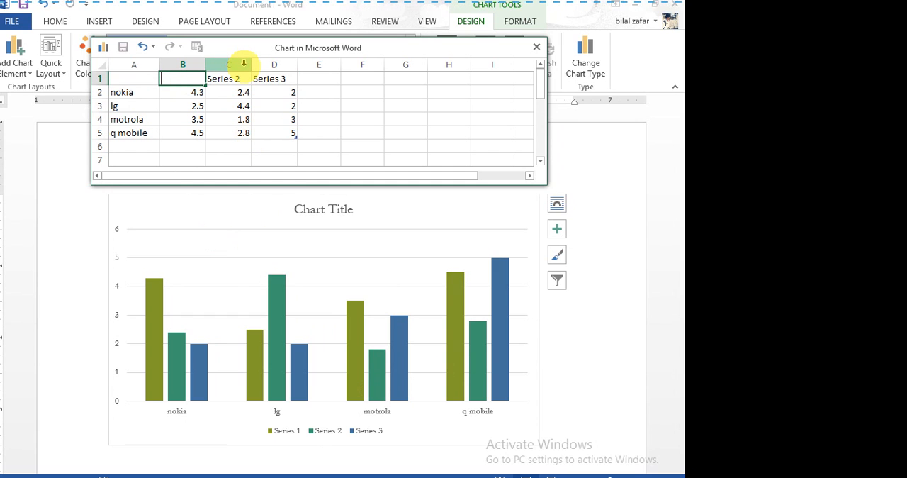
type("internet")
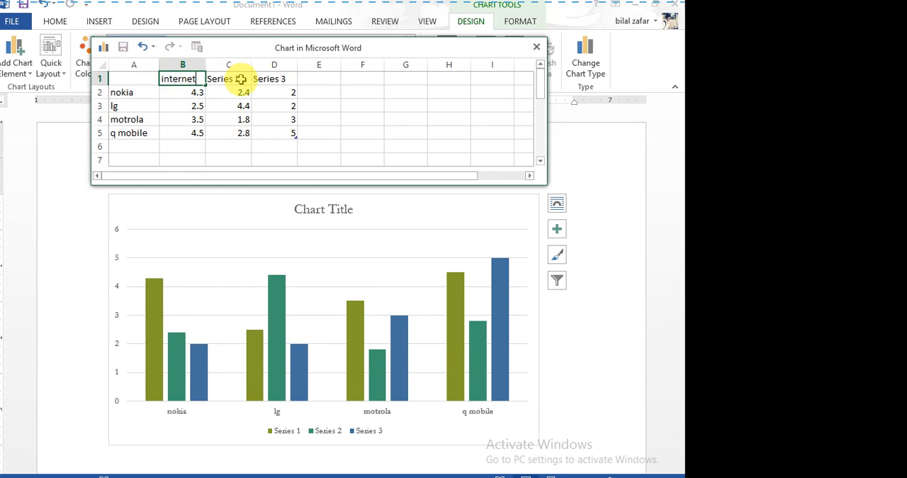
Rename the second data series in the header row as game.
left_click(241, 79)
double_click(242, 78)
key("BackSpace")
key("BackSpace")
key("BackSpace")
key("BackSpace")
key("BackSpace")
key("BackSpace")
key("BackSpace")
key("BackSpace")
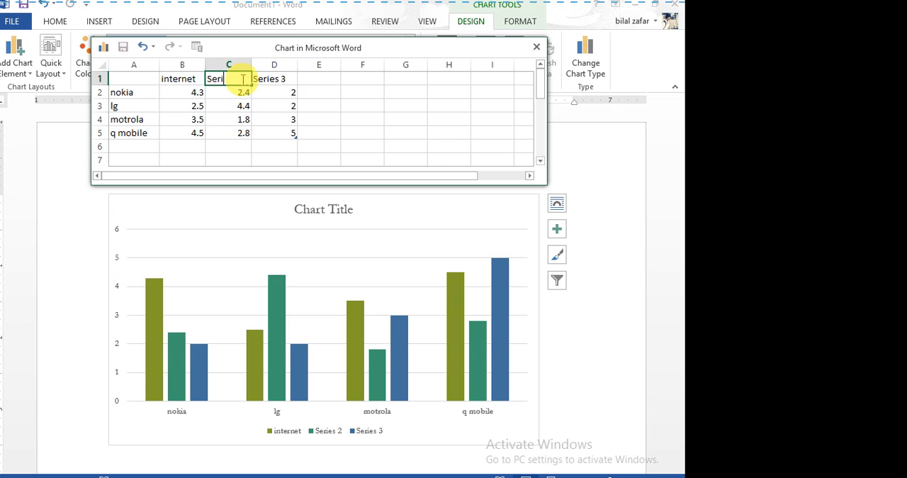
type("game")
Rename the third data series as Song and return to the chart.
double_click(292, 79)
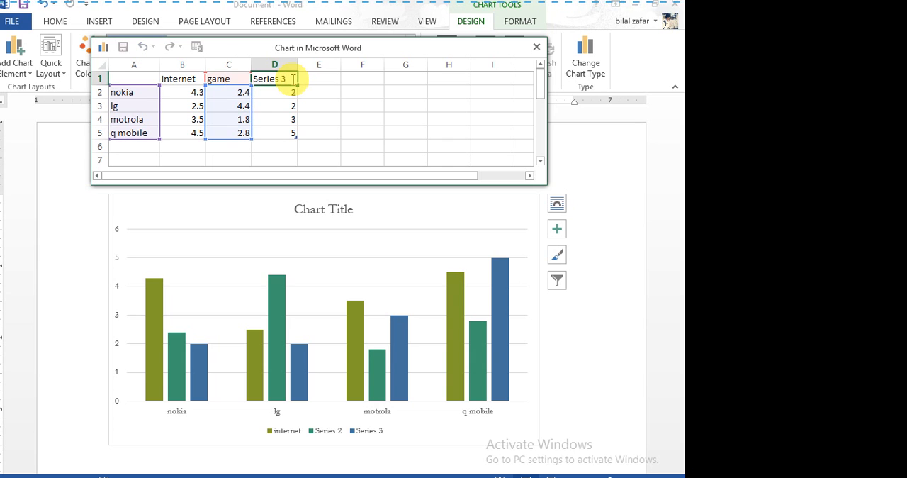
key("BackSpace")
key("BackSpace")
key("BackSpace")
key("BackSpace")
key("BackSpace")
key("BackSpace")
key("BackSpace")
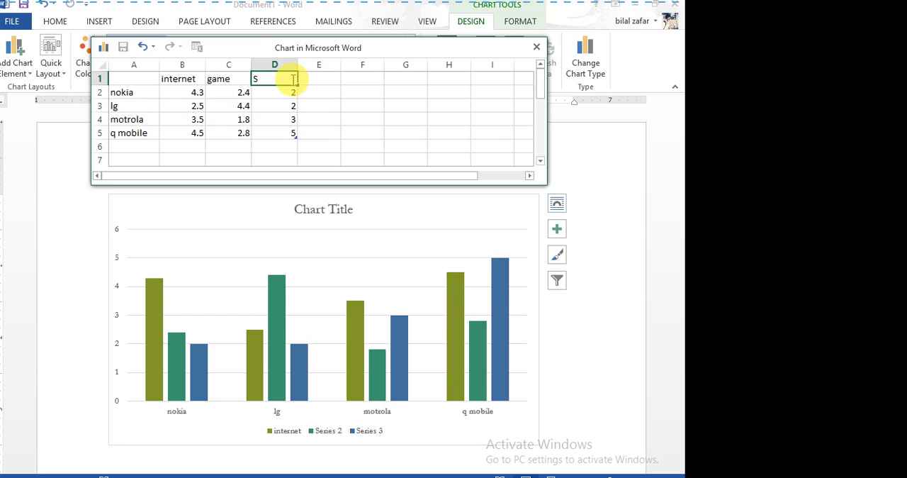
type("ong")
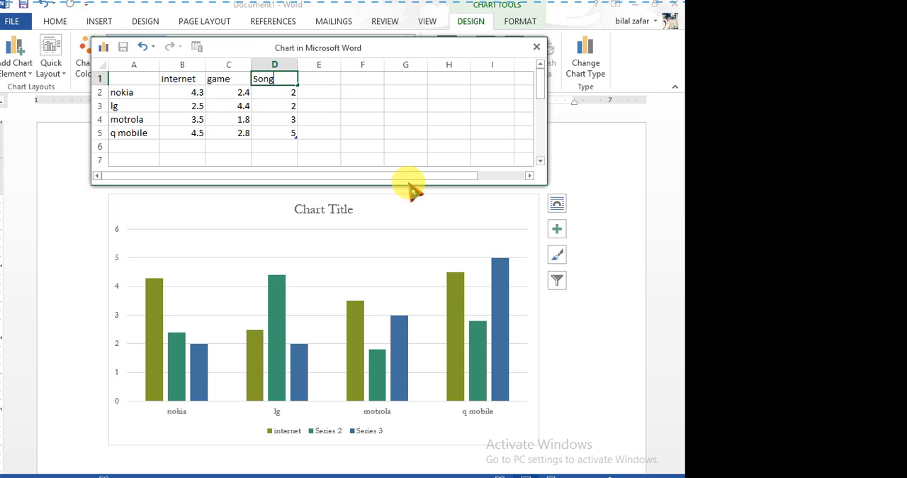
left_click(411, 208)
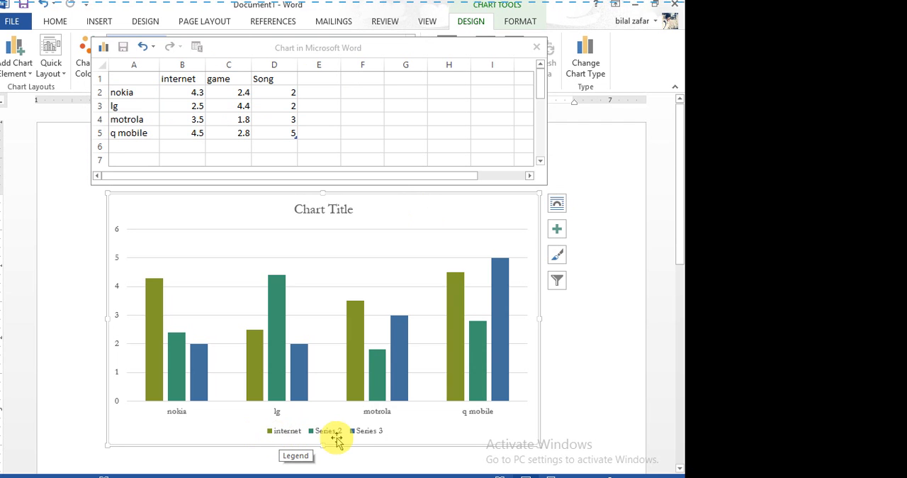
Commit the Song header in the data sheet and move the sheet above the chart.
left_click(288, 78)
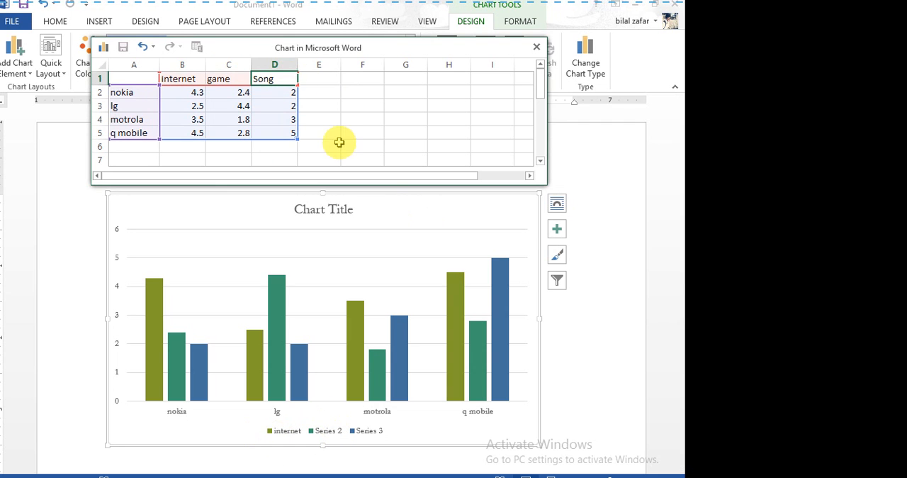
left_click(424, 109)
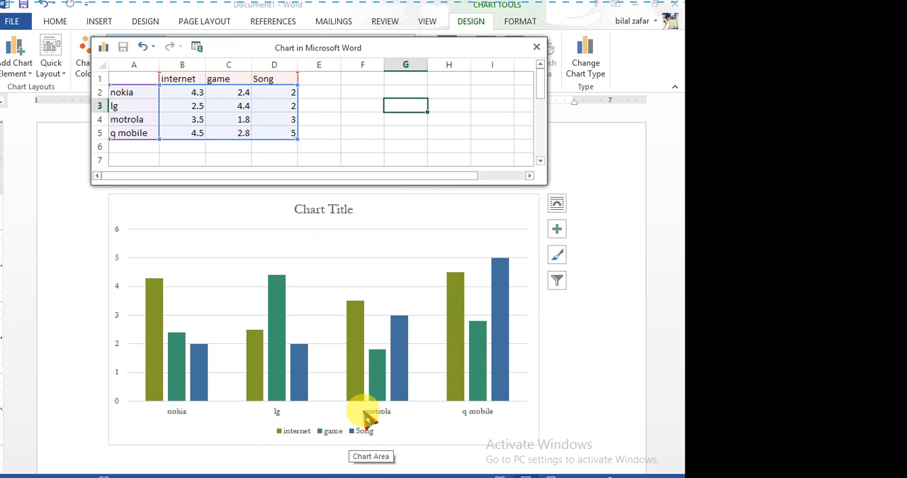
left_click_drag(351, 50, 332, 18)
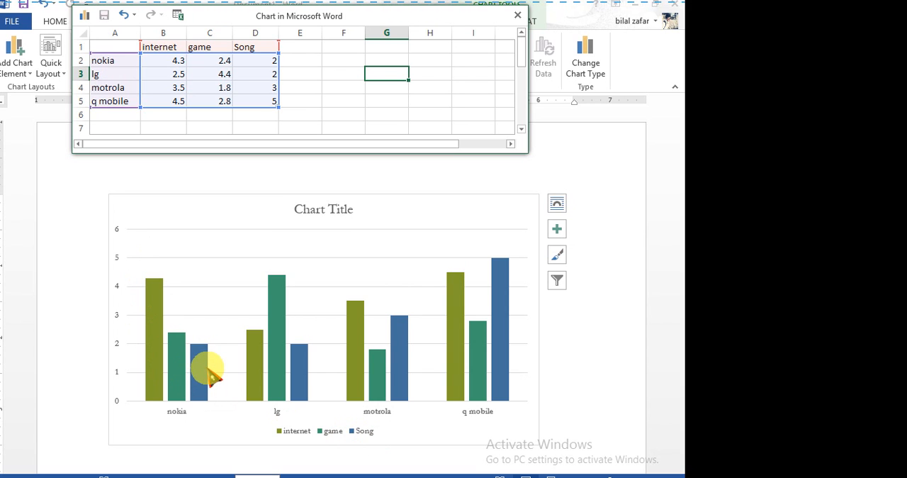
left_click(184, 64)
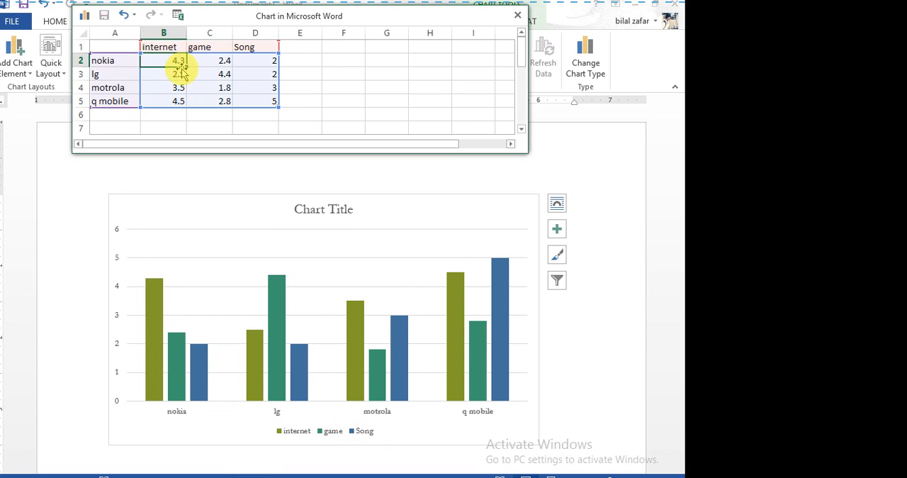
left_click(122, 63)
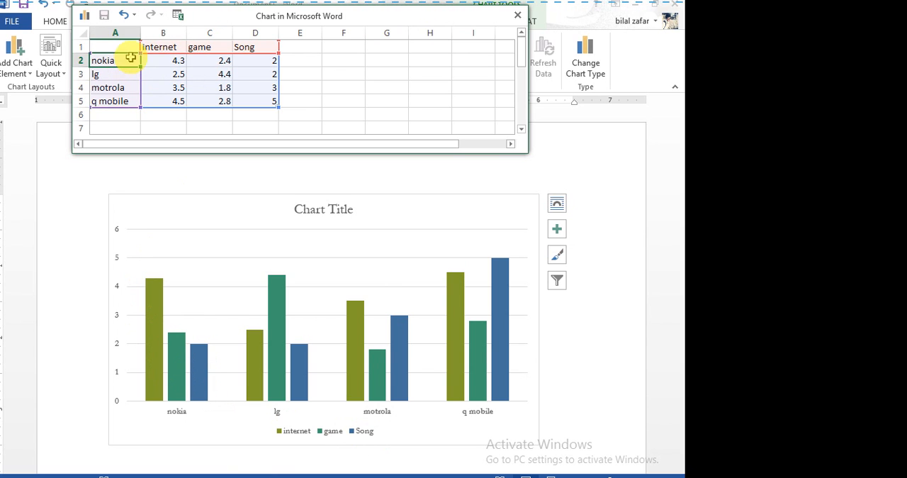
left_click(162, 46)
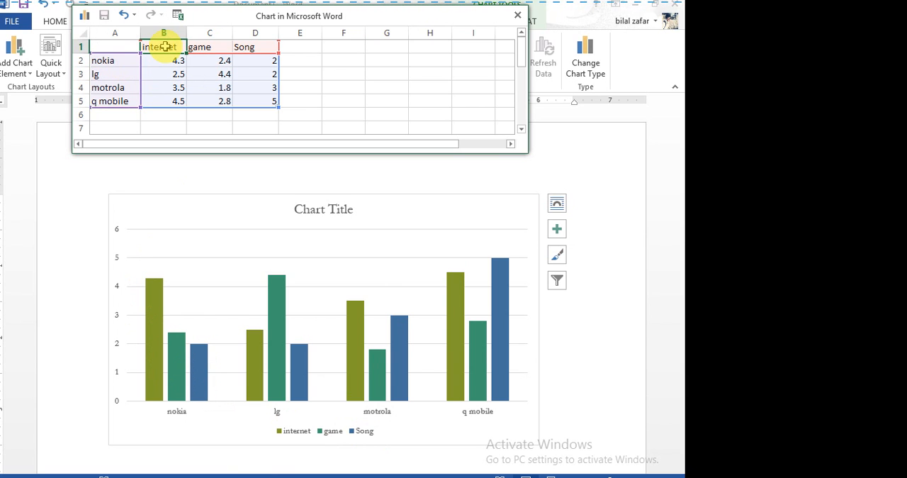
left_click(108, 60)
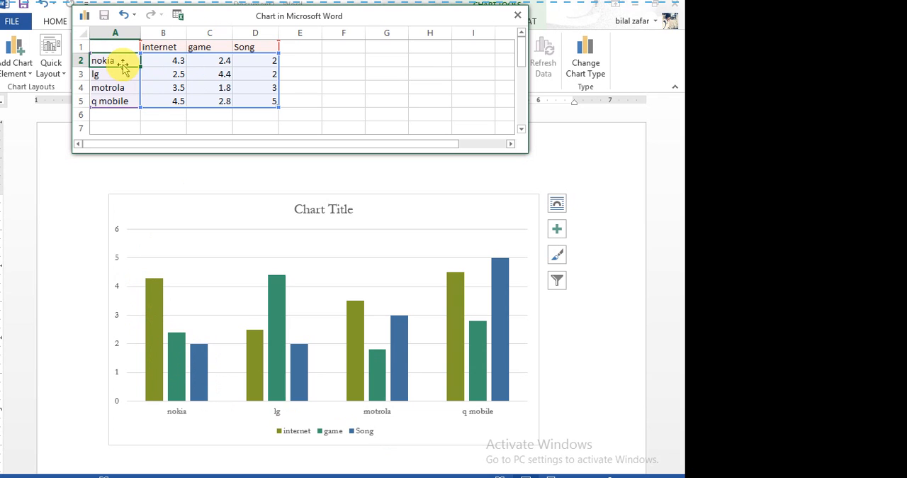
left_click(162, 47)
Set nokia's internet value to 11.3 in the data sheet and return to the chart.
left_click(177, 61)
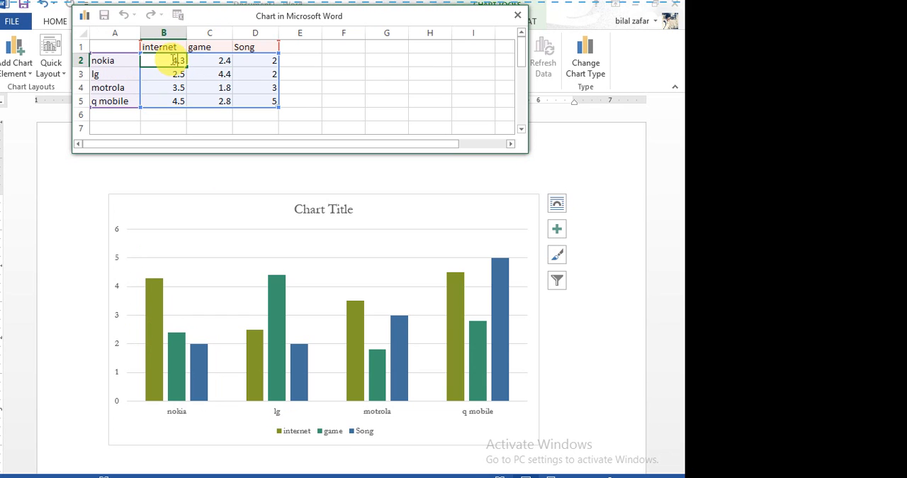
left_click_drag(168, 61, 197, 61)
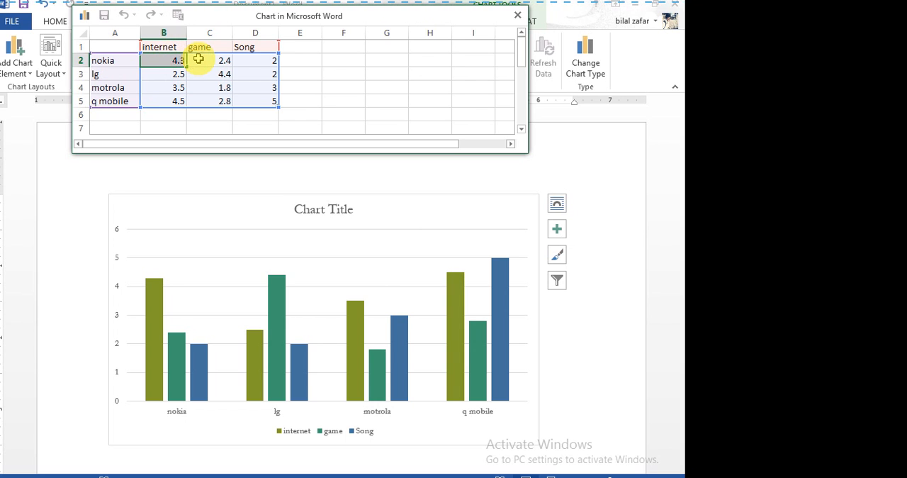
key("BackSpace")
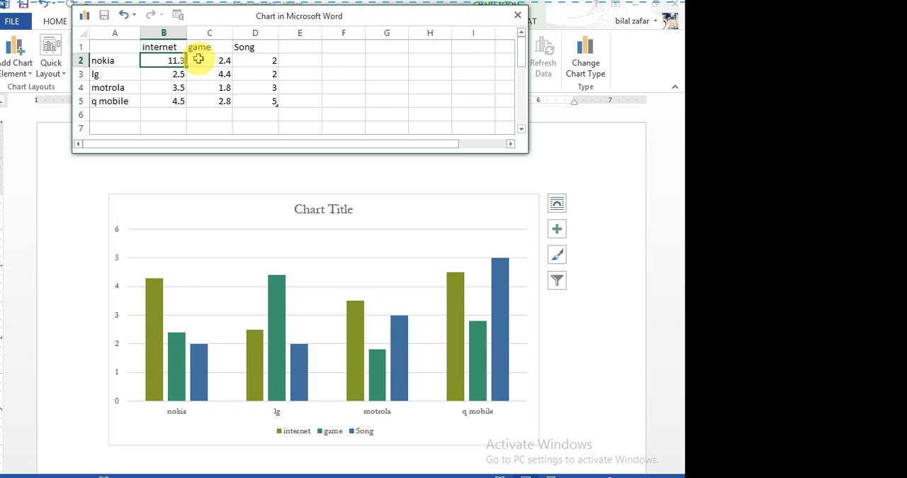
type("11.3")
left_click(219, 178)
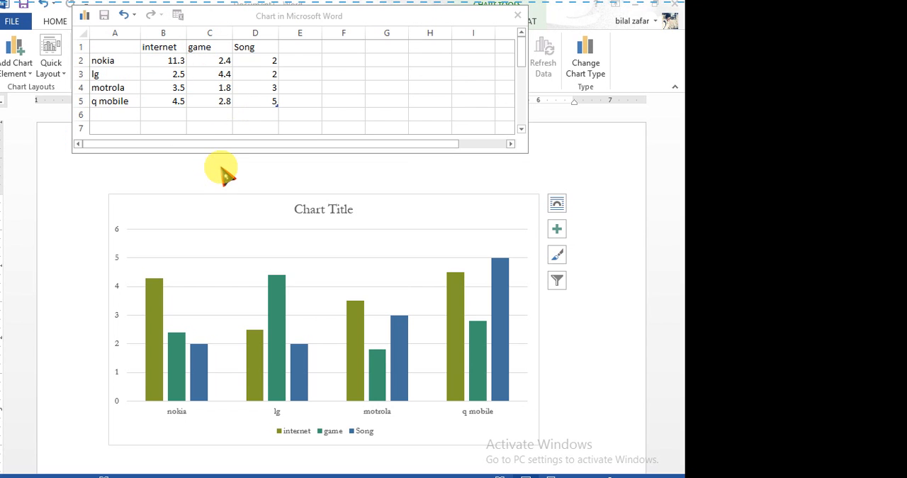
double_click(230, 156)
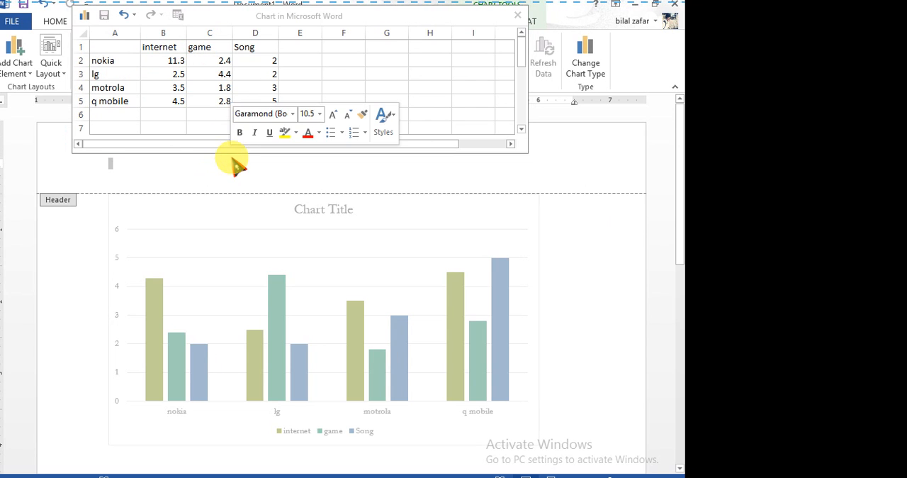
left_click(185, 151)
left_click(245, 45)
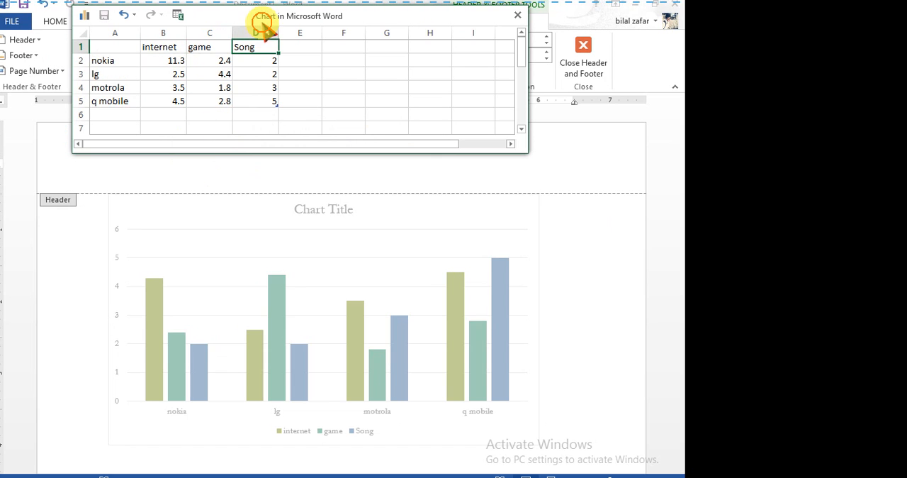
left_click(438, 174)
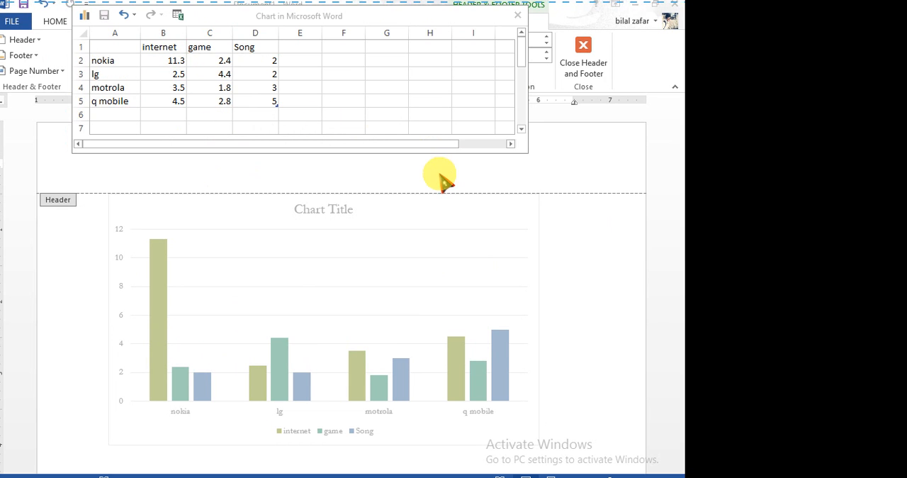
double_click(430, 246)
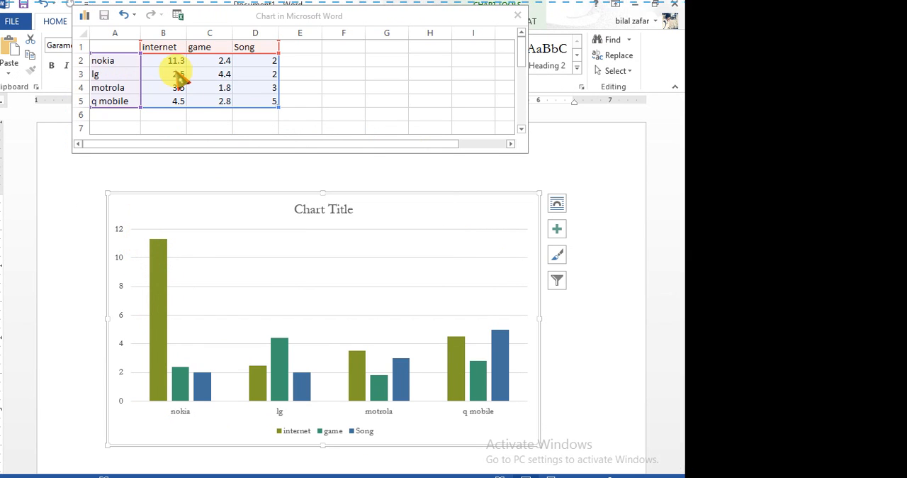
Set nokia's game value to 6.7 in the data sheet and check its column in the chart.
left_click(219, 58)
left_click(226, 62)
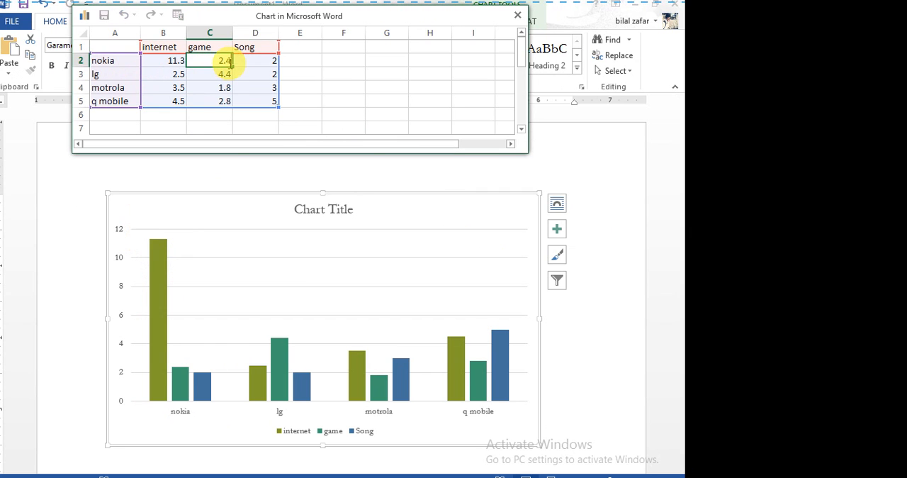
double_click(240, 62)
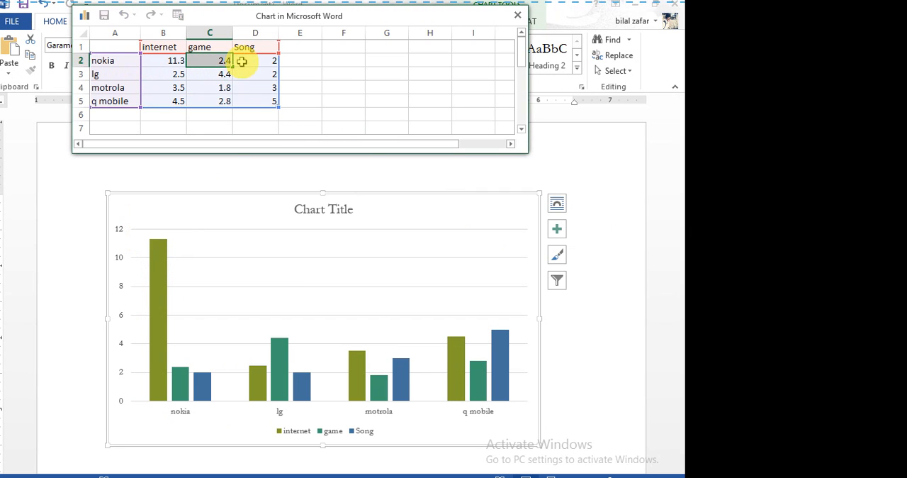
key("BackSpace")
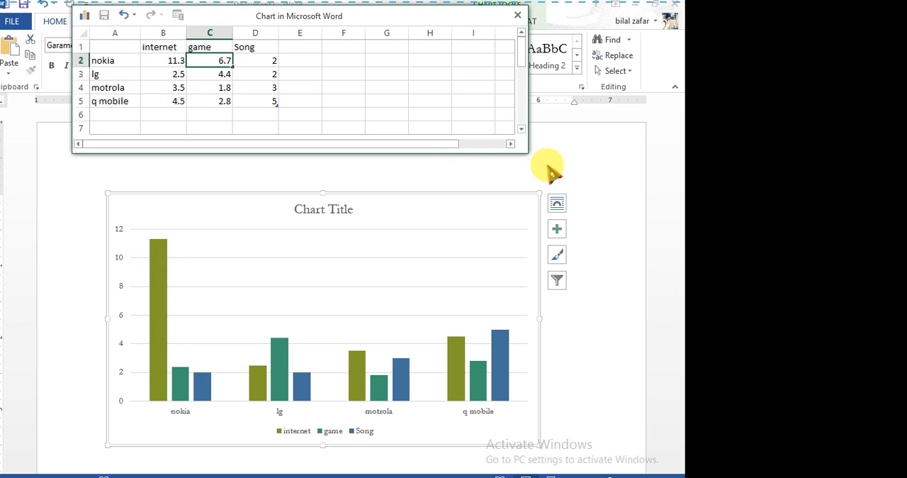
left_click(489, 171)
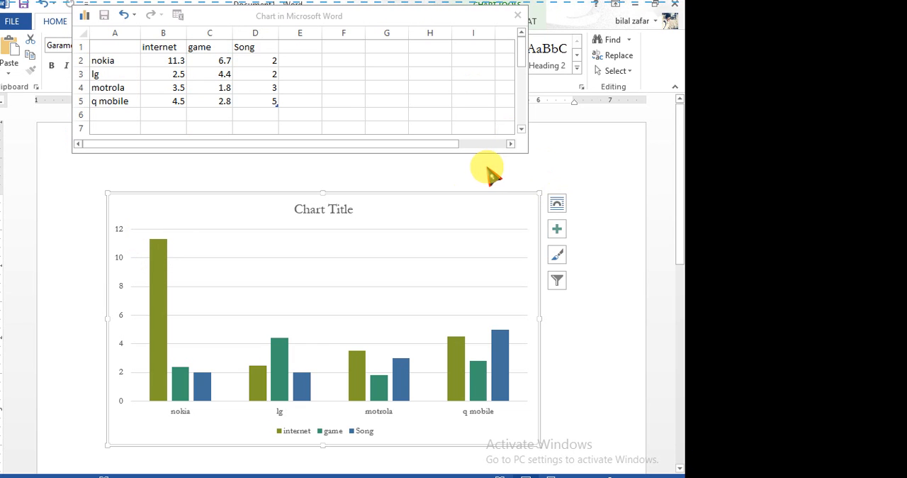
double_click(571, 127)
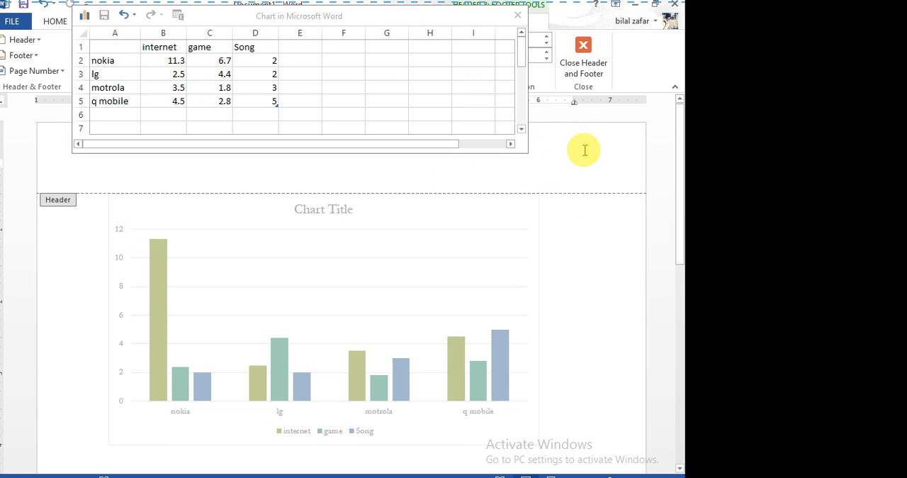
key("Escape")
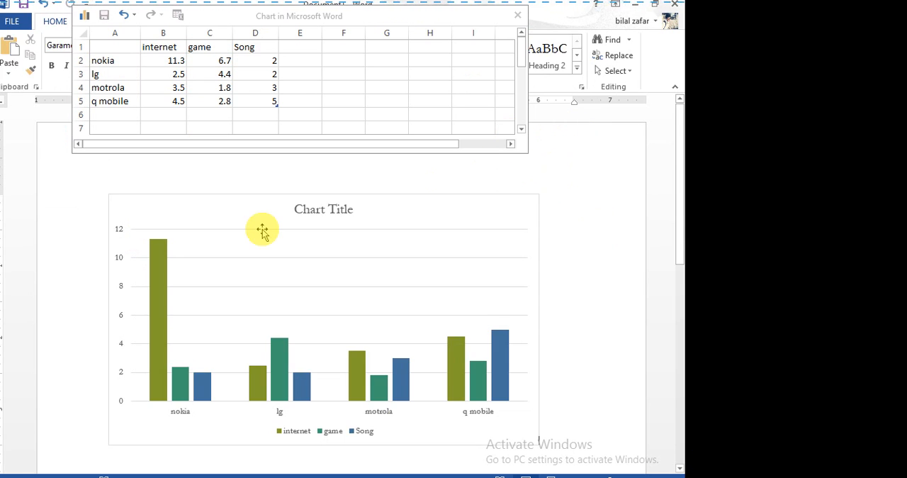
left_click(222, 90)
left_click(224, 62)
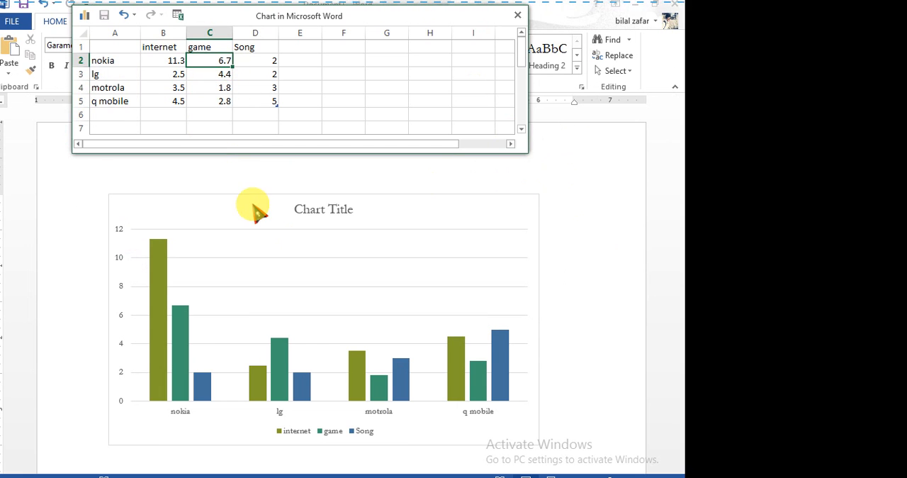
left_click(241, 200)
mouse_move(191, 333)
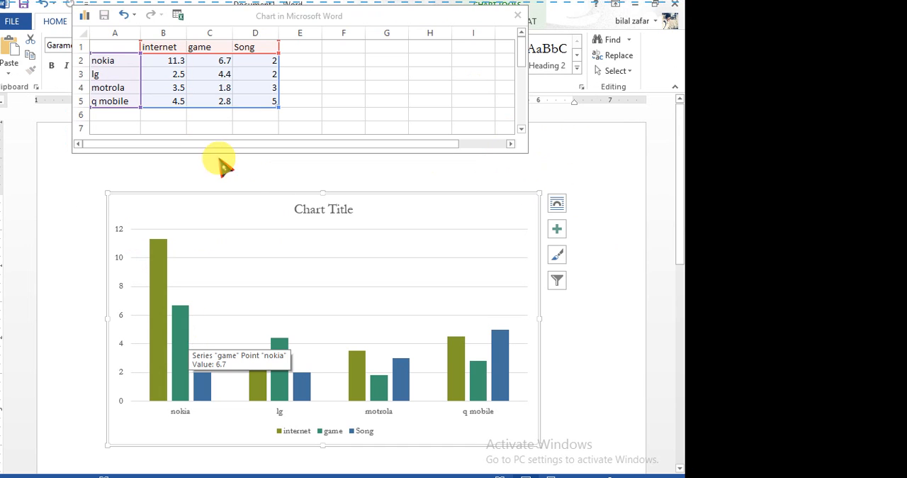
left_click(220, 89)
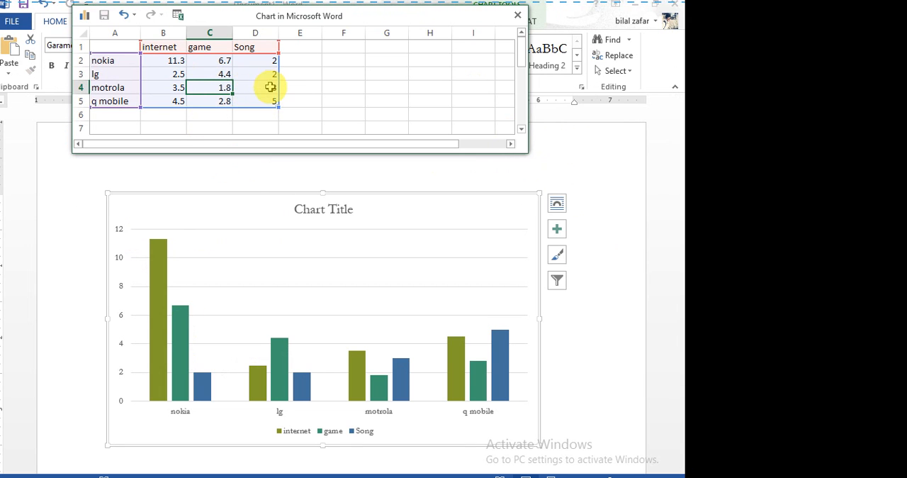
left_click(272, 89)
left_click(210, 101)
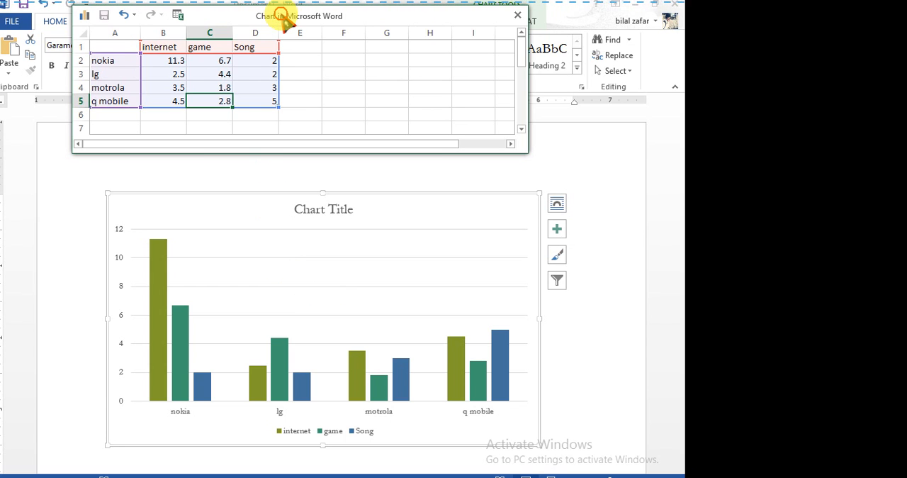
Widen the data sheet window to show columns up to K and place it below the chart title.
left_click_drag(282, 22, 319, 64)
left_click_drag(563, 194, 612, 253)
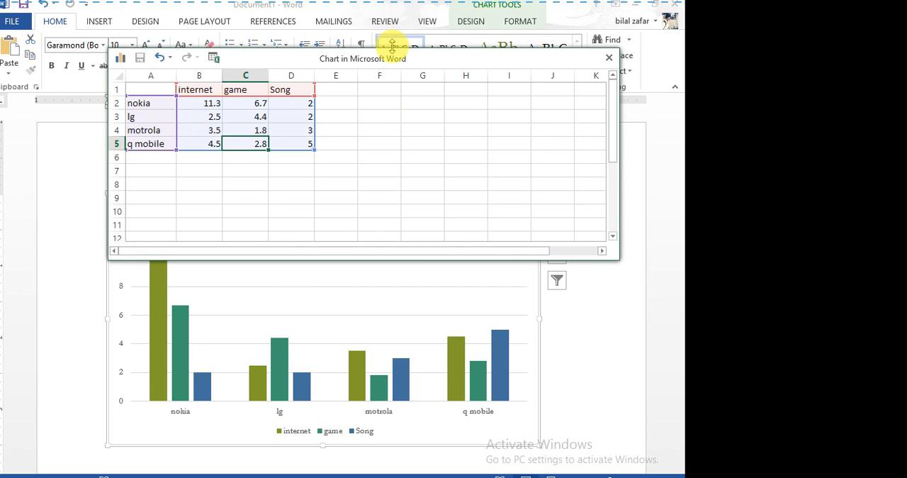
left_click_drag(405, 58, 289, 75)
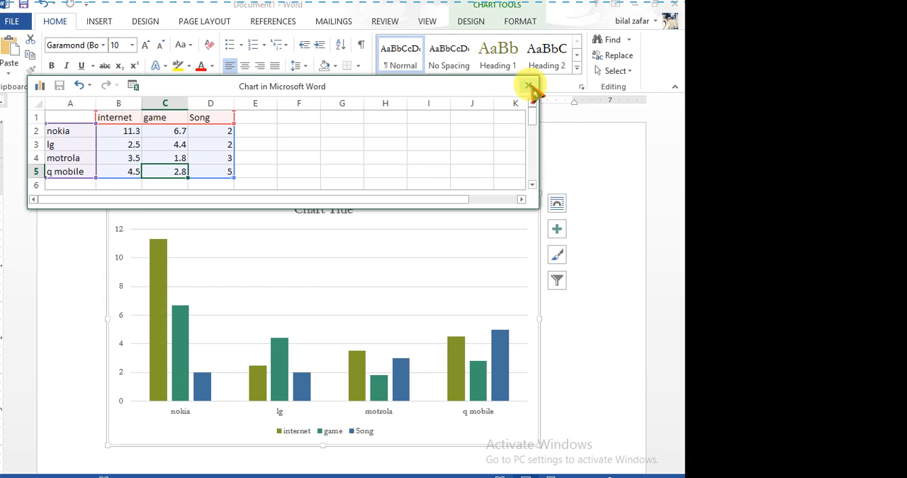
left_click_drag(449, 82, 525, 266)
Change the chart title to "Chart for 2016 abc com".
left_click(353, 215)
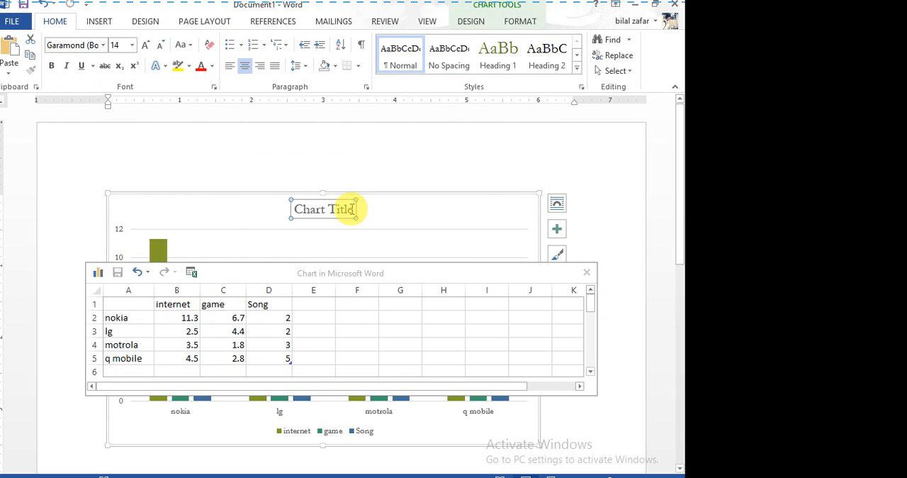
mouse_move(350, 206)
left_mouse_down()
mouse_move(284, 203)
mouse_move(356, 217)
left_mouse_up()
left_click(324, 206)
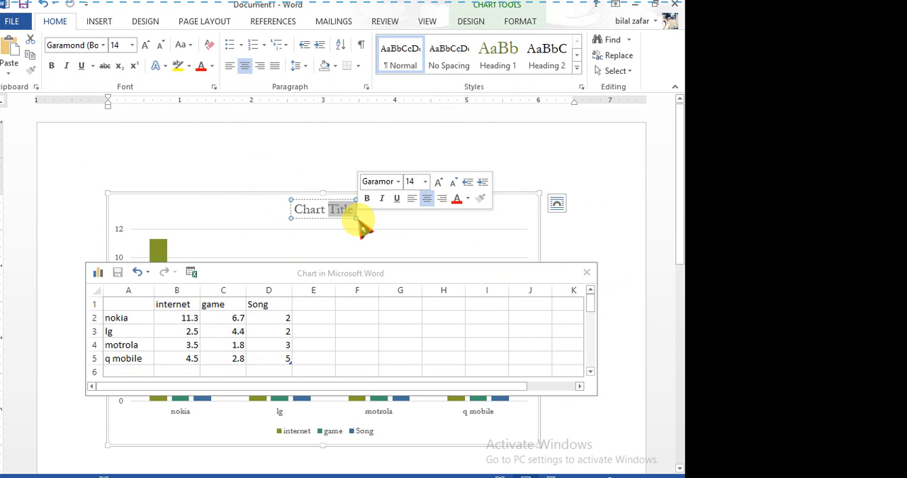
key("BackSpace")
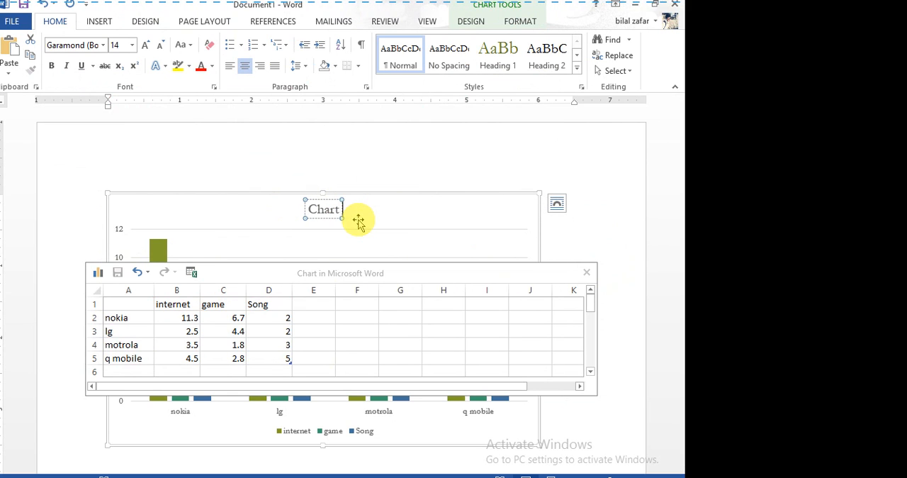
type("for 2016")
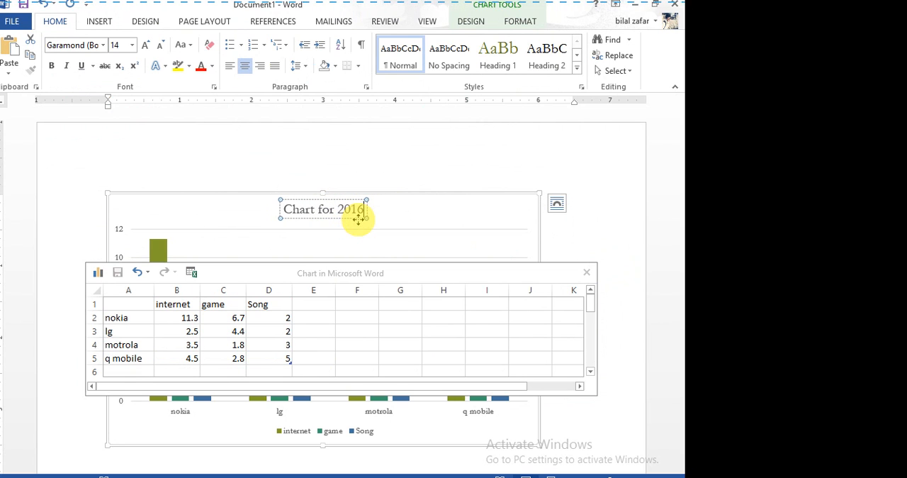
type(" abc")
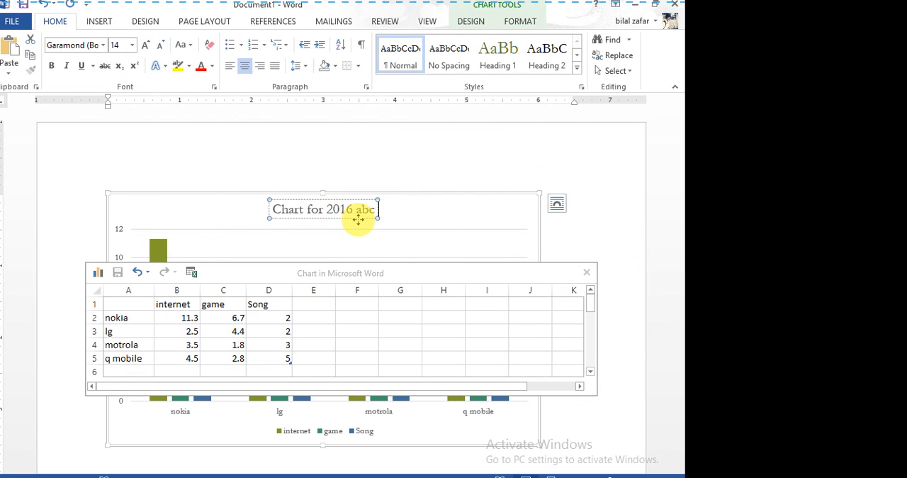
type(" com")
left_click(358, 220)
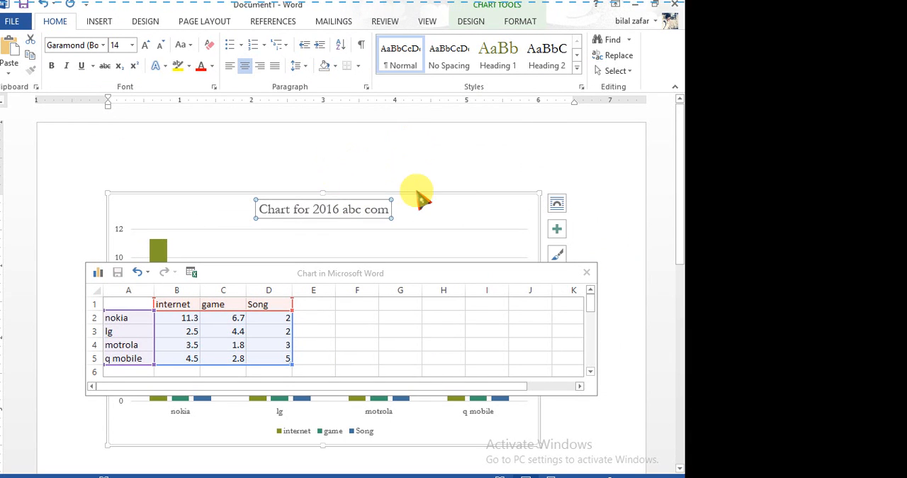
left_click(444, 210)
Close the chart's data sheet and try opening the chart filters.
left_click_drag(402, 272, 36, 14)
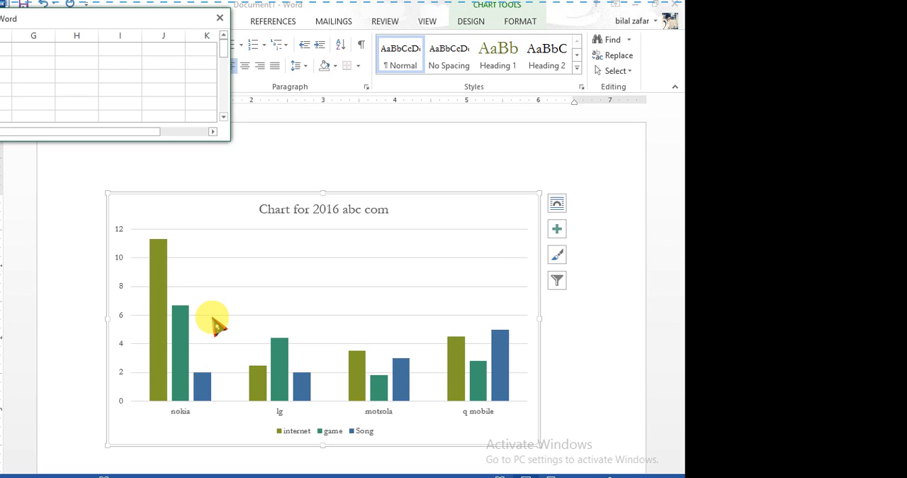
left_click_drag(159, 32, 378, 176)
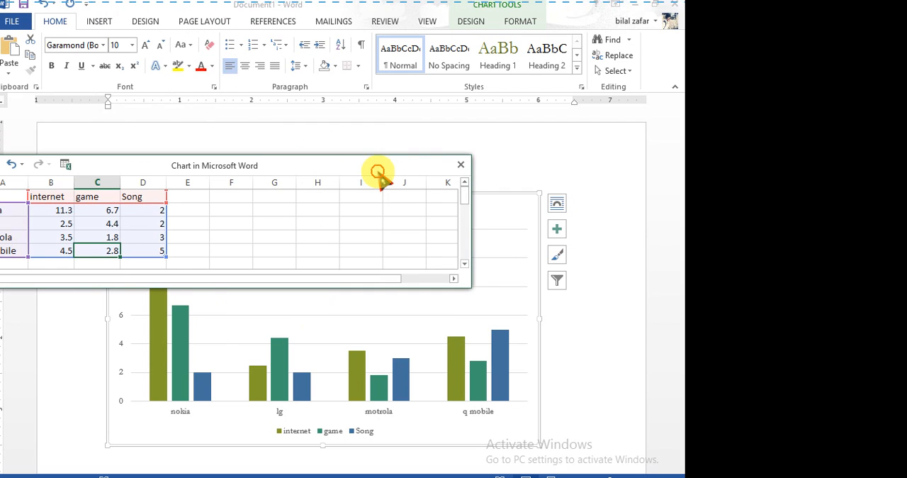
left_click(462, 165)
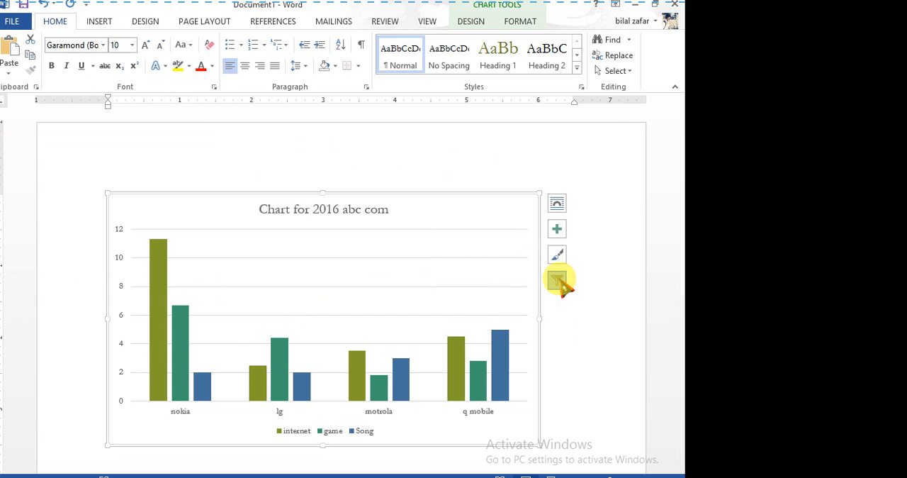
left_click(563, 280)
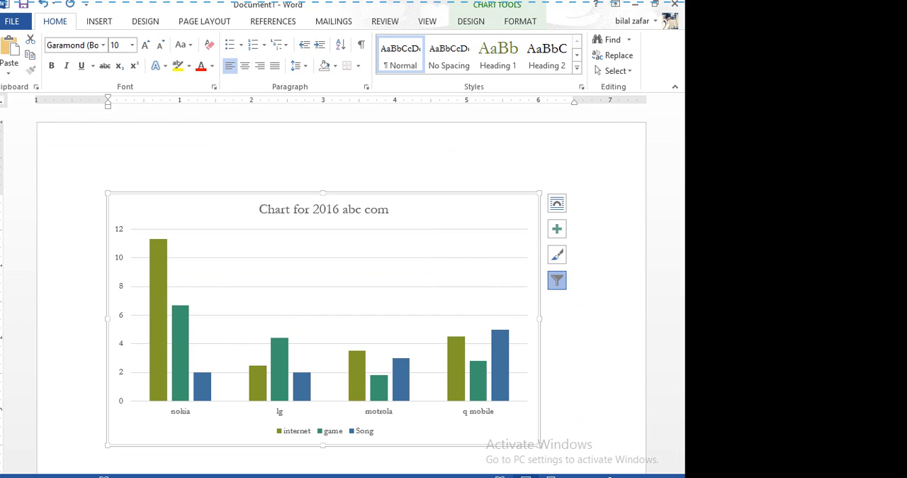
left_click(526, 473)
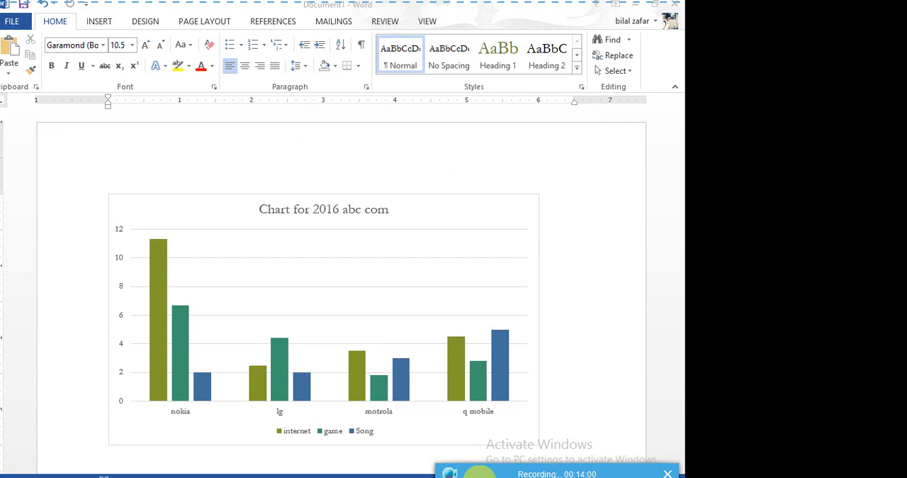
Select the chart's plot area and display the Insert commands.
left_click(272, 255)
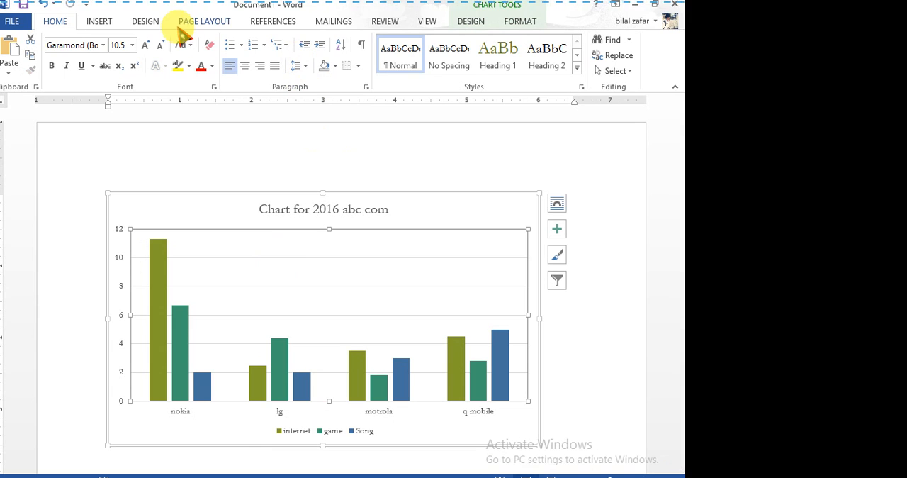
left_click(99, 22)
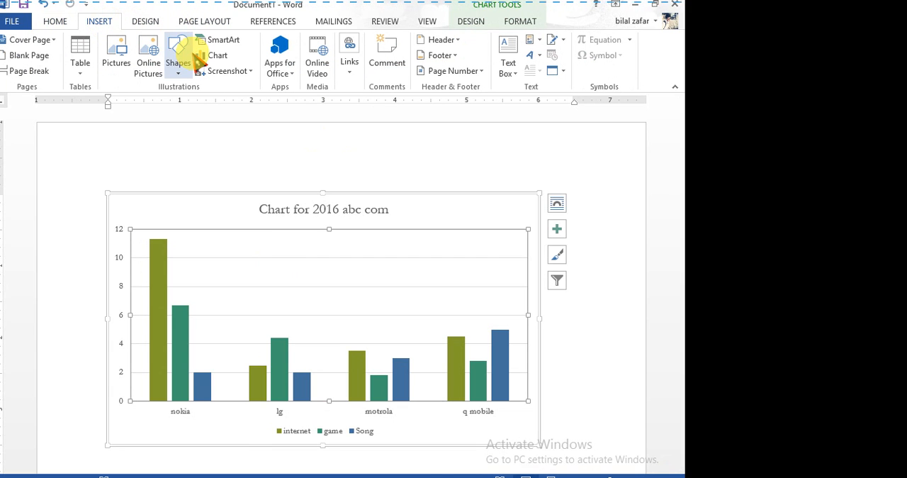